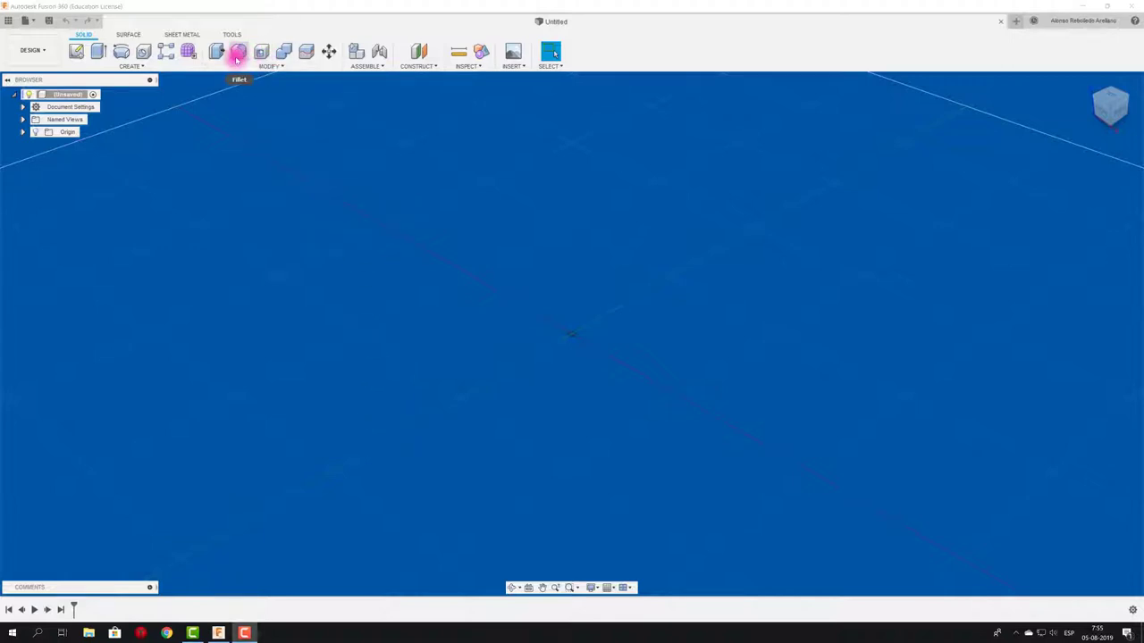
Browse the Modify commands and close the menu without choosing one.
click(271, 67)
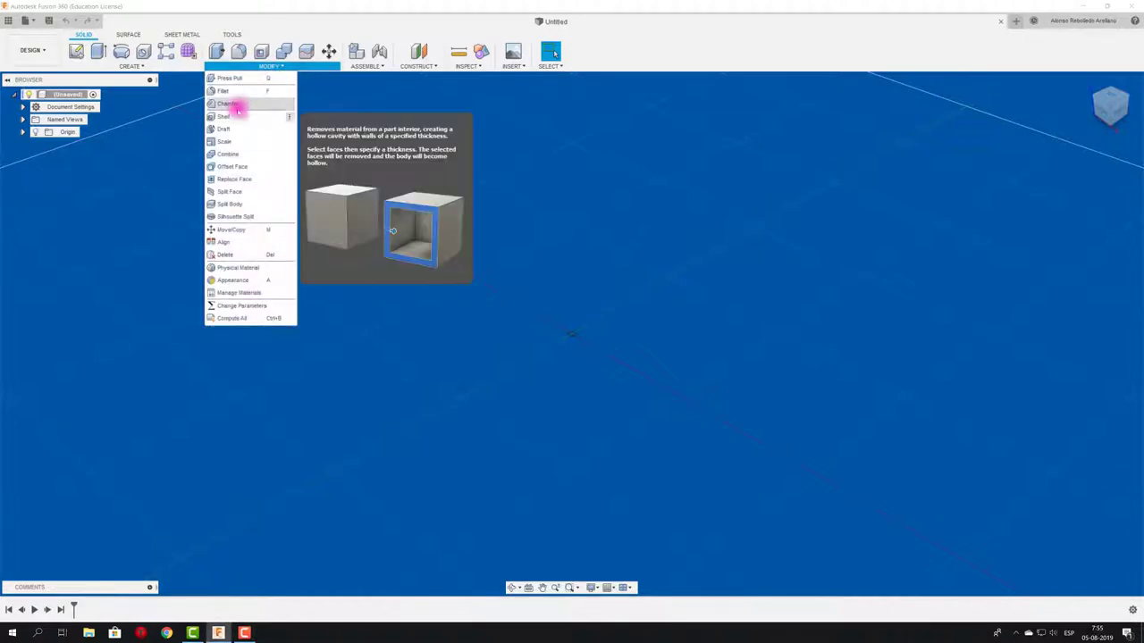
click(595, 378)
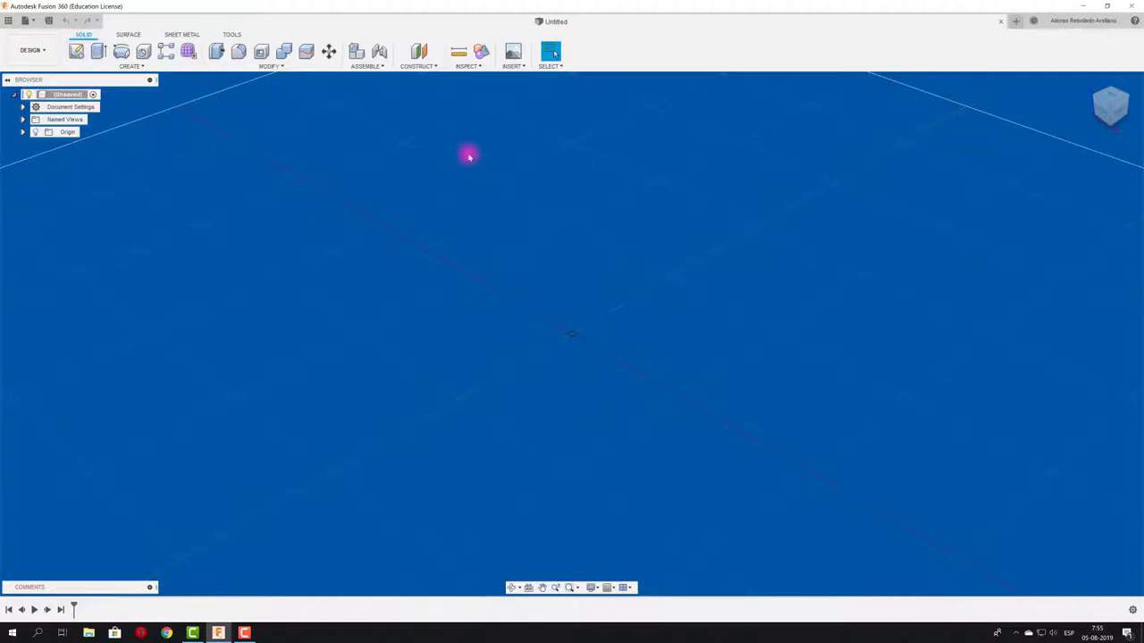
Create the empty component Component1 and begin a new sketch.
click(364, 67)
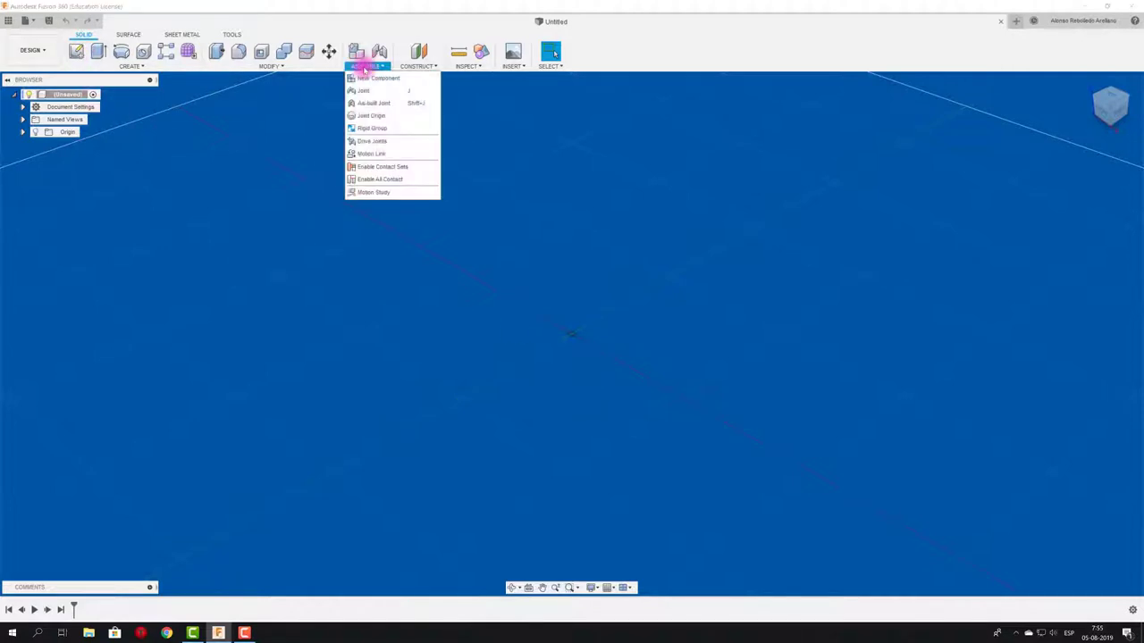
click(367, 78)
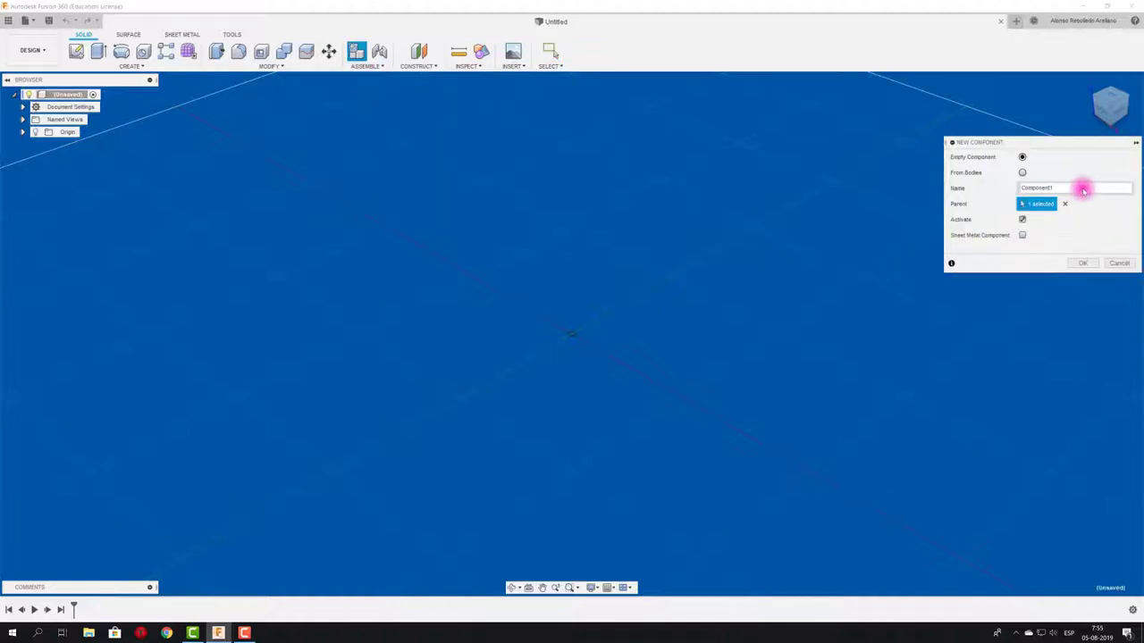
click(1024, 190)
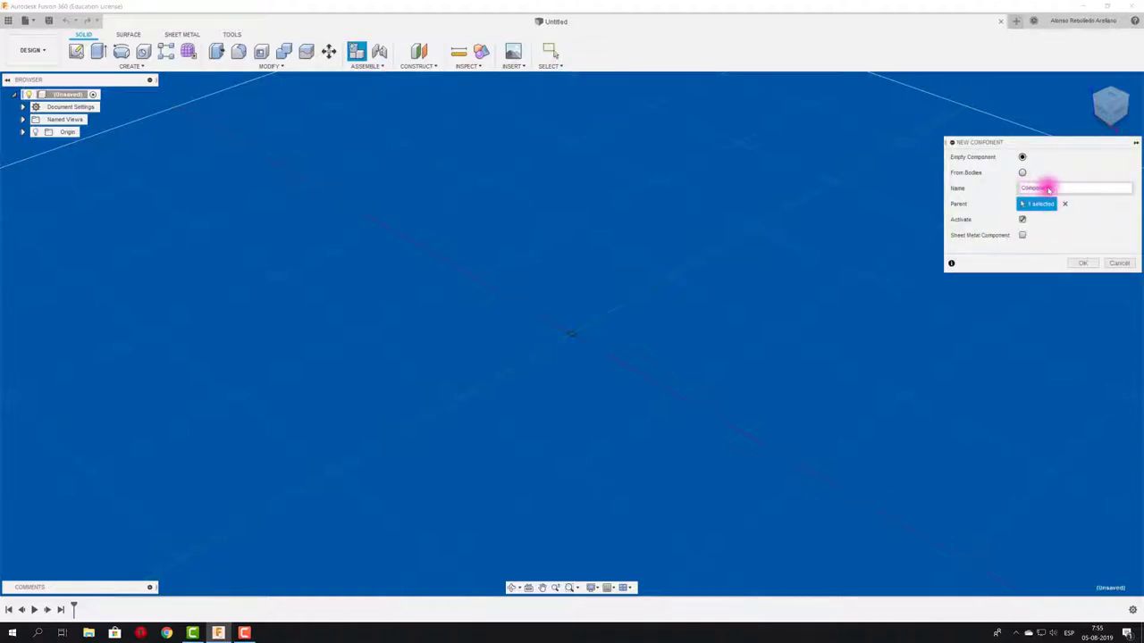
click(1082, 265)
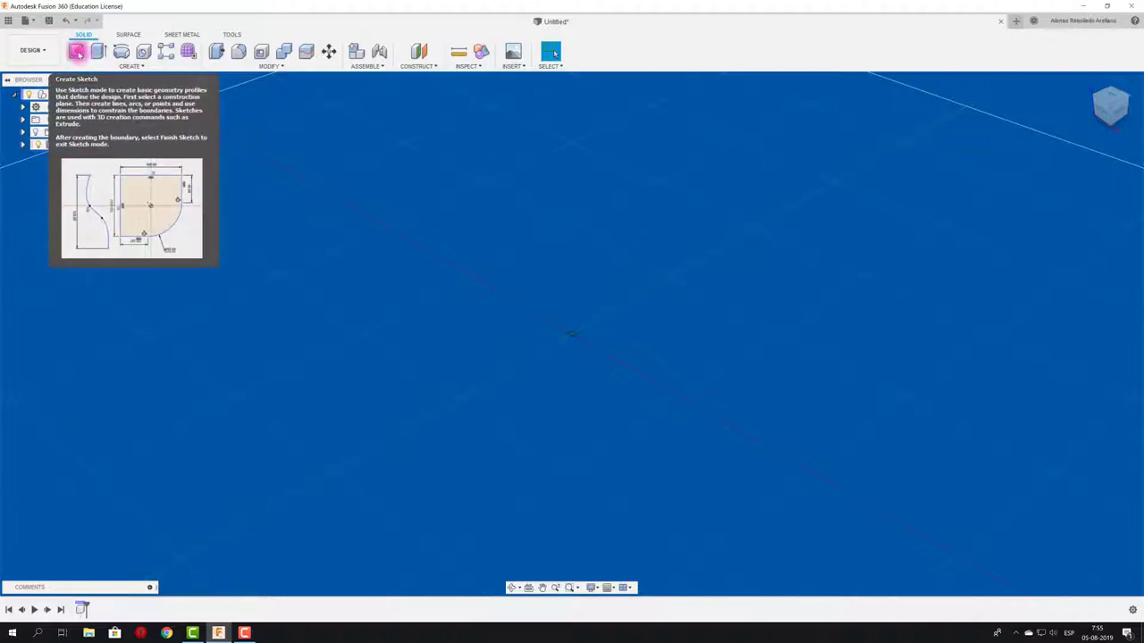
click(77, 52)
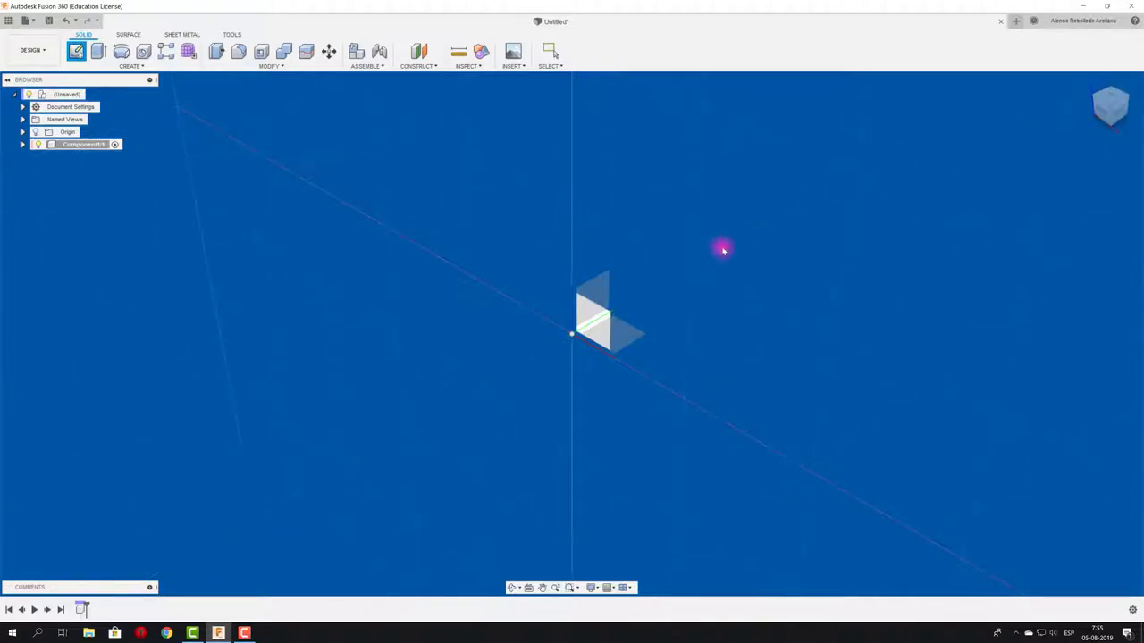
Draw a centre rectangle at the origin on the XY ground plane.
click(632, 337)
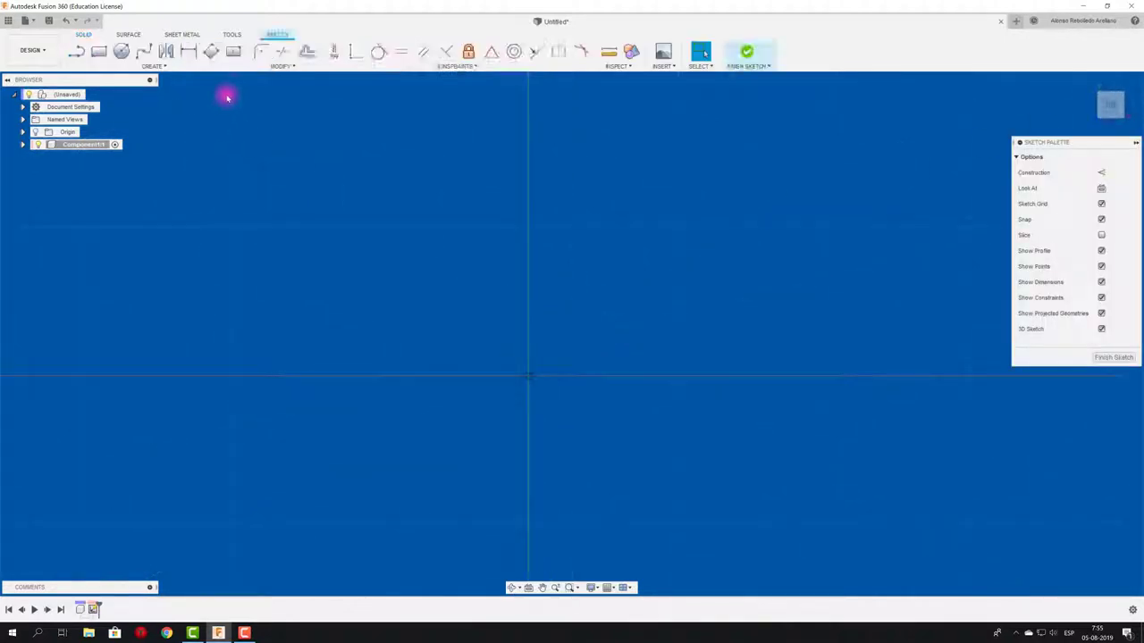
click(233, 51)
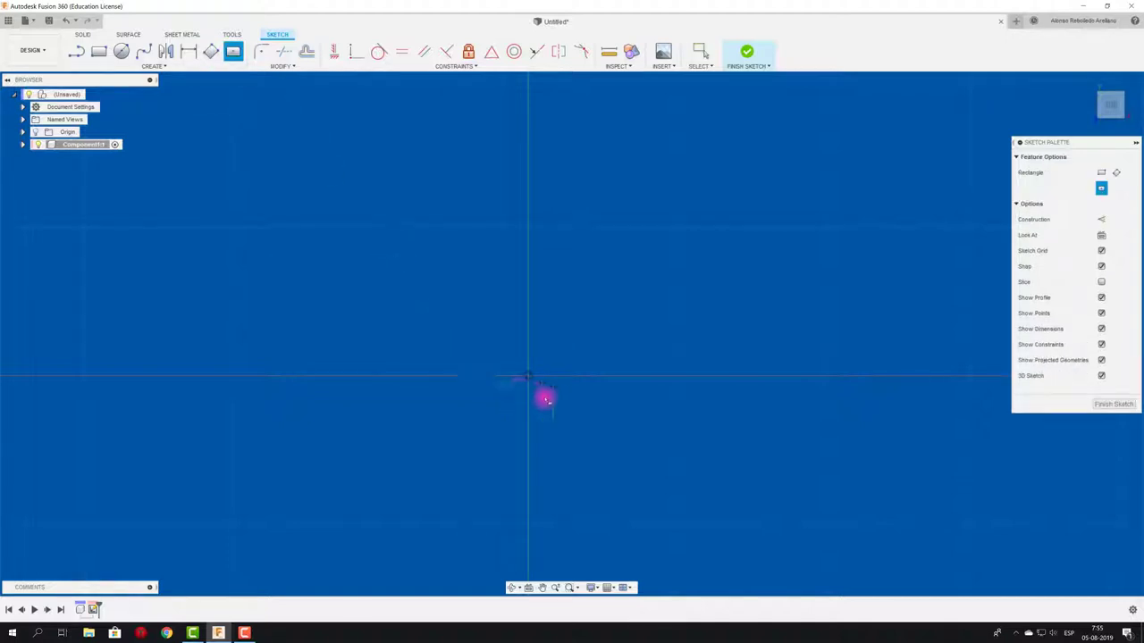
click(530, 376)
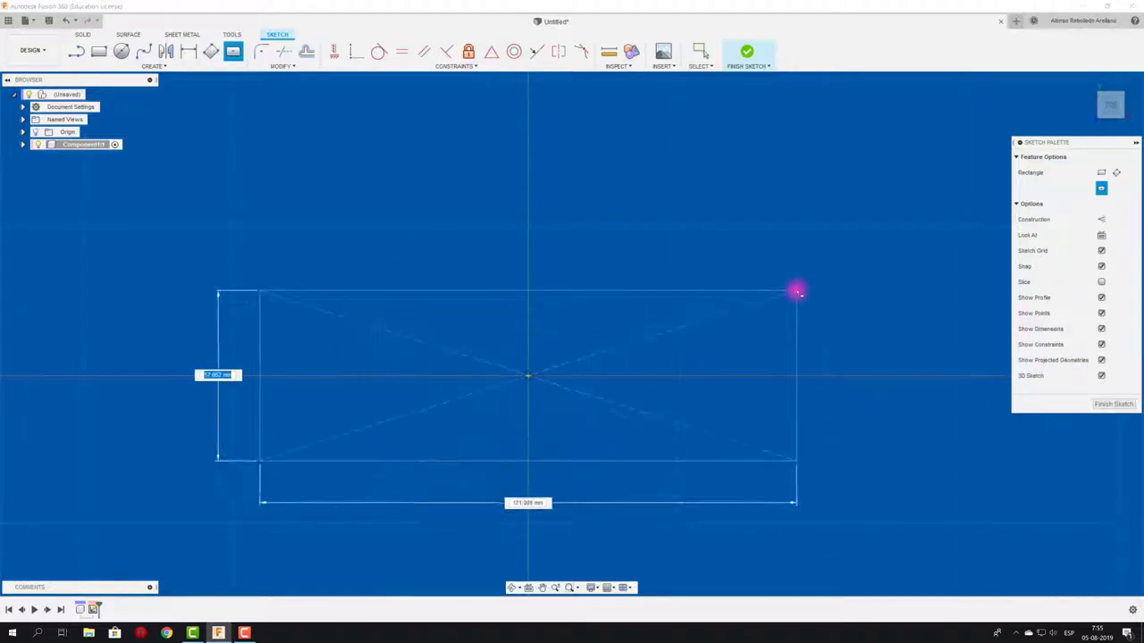
click(791, 270)
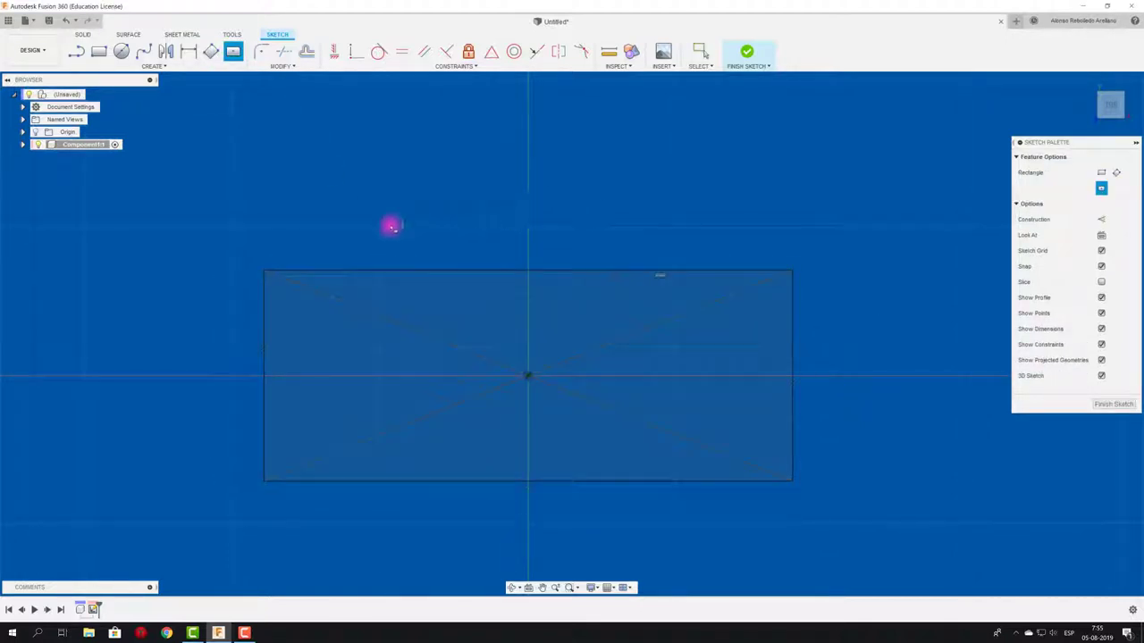
Add a circle at each short end of the rectangle and finish the slot sketch.
click(121, 51)
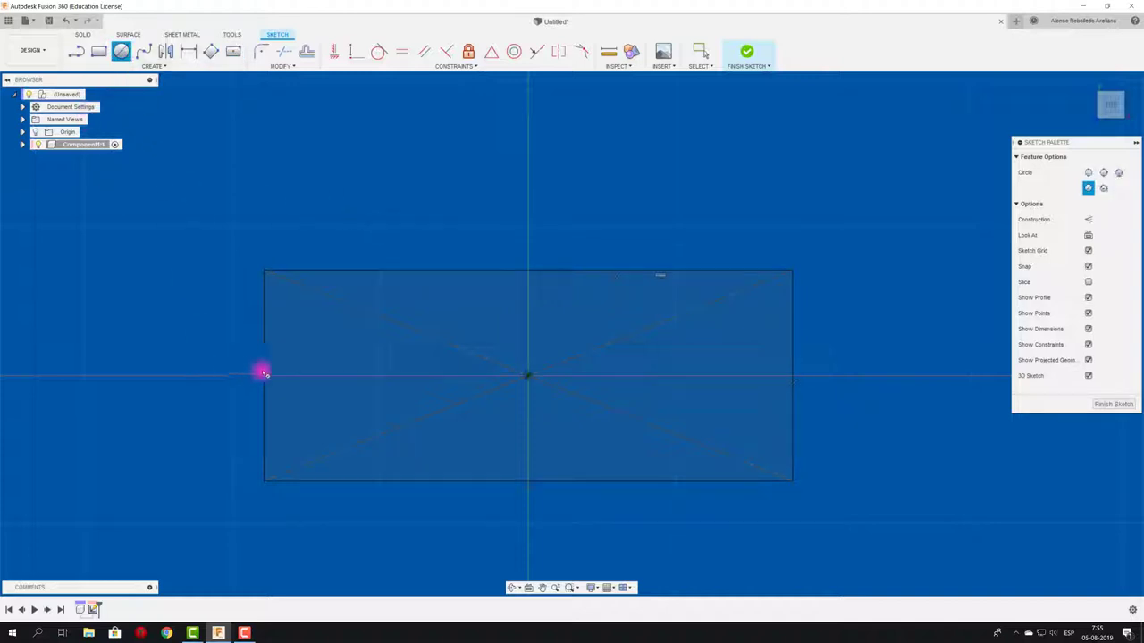
click(265, 376)
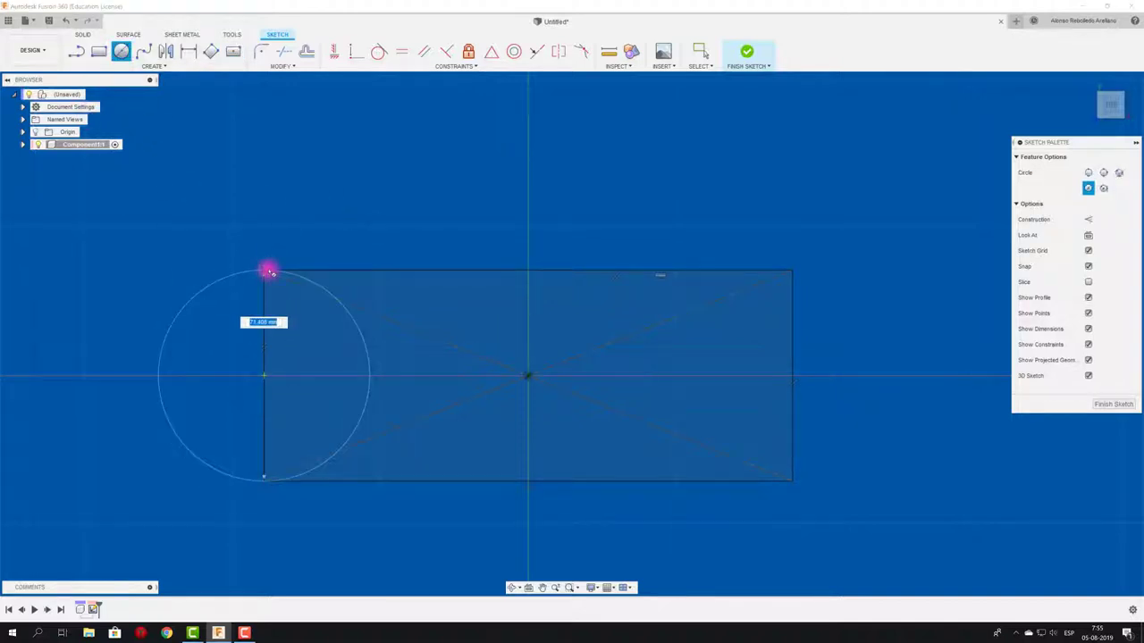
click(265, 270)
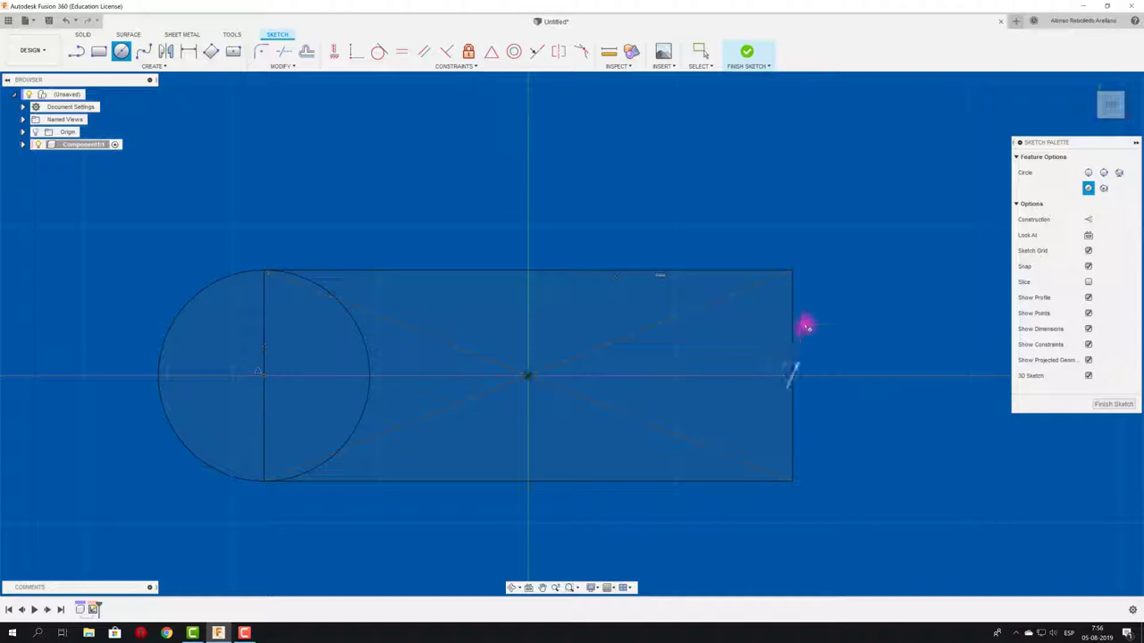
click(791, 269)
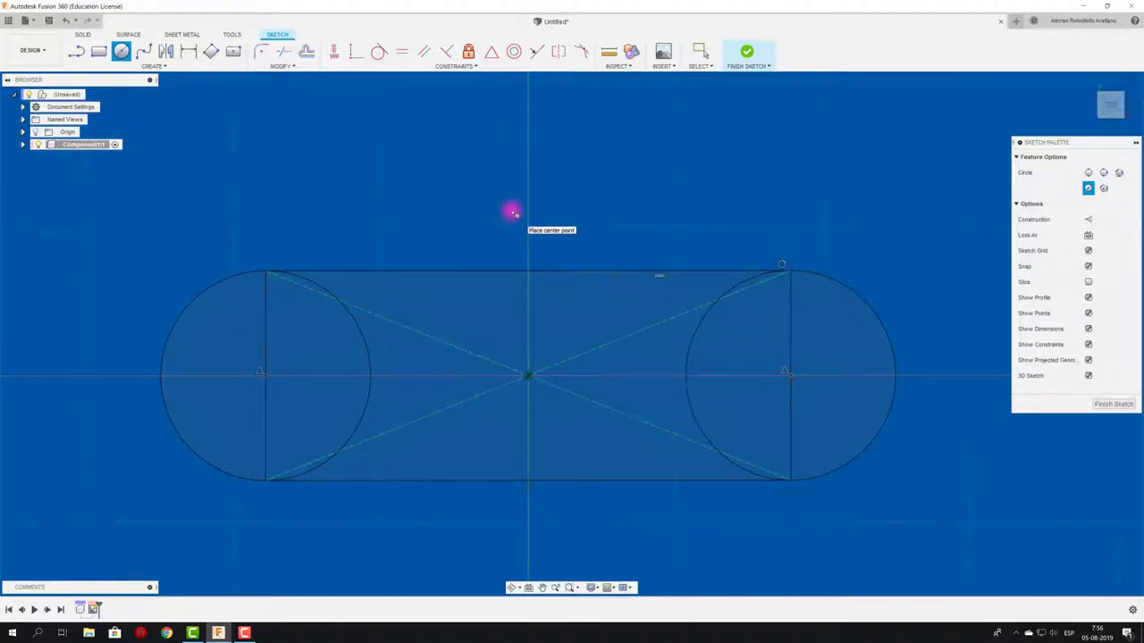
shift+middle_drag(510, 214, 616, 153)
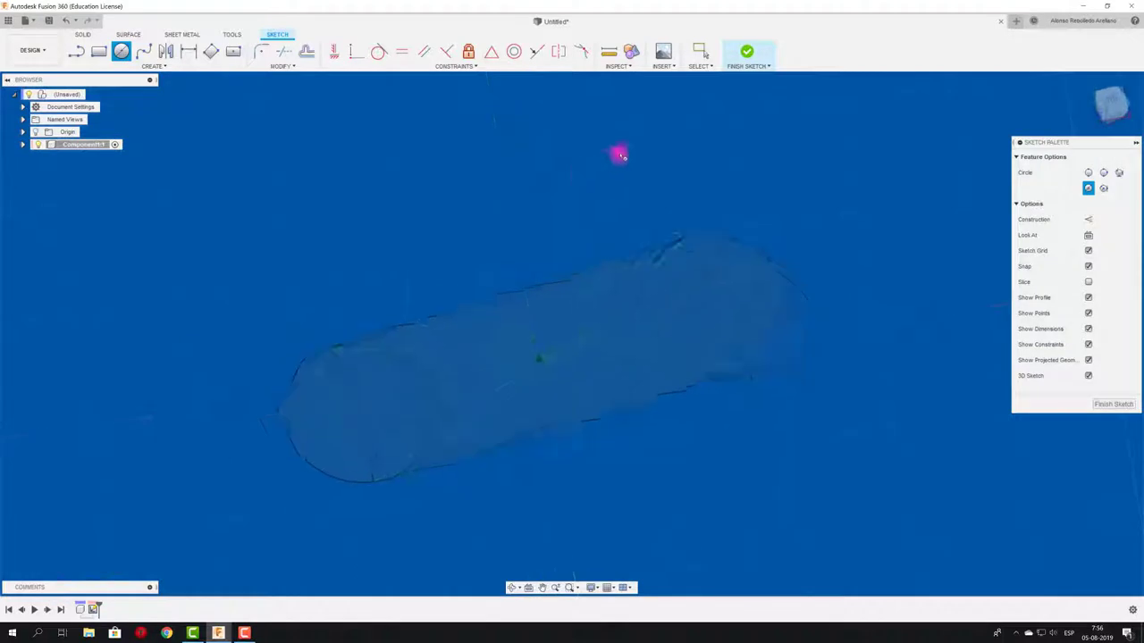
click(746, 51)
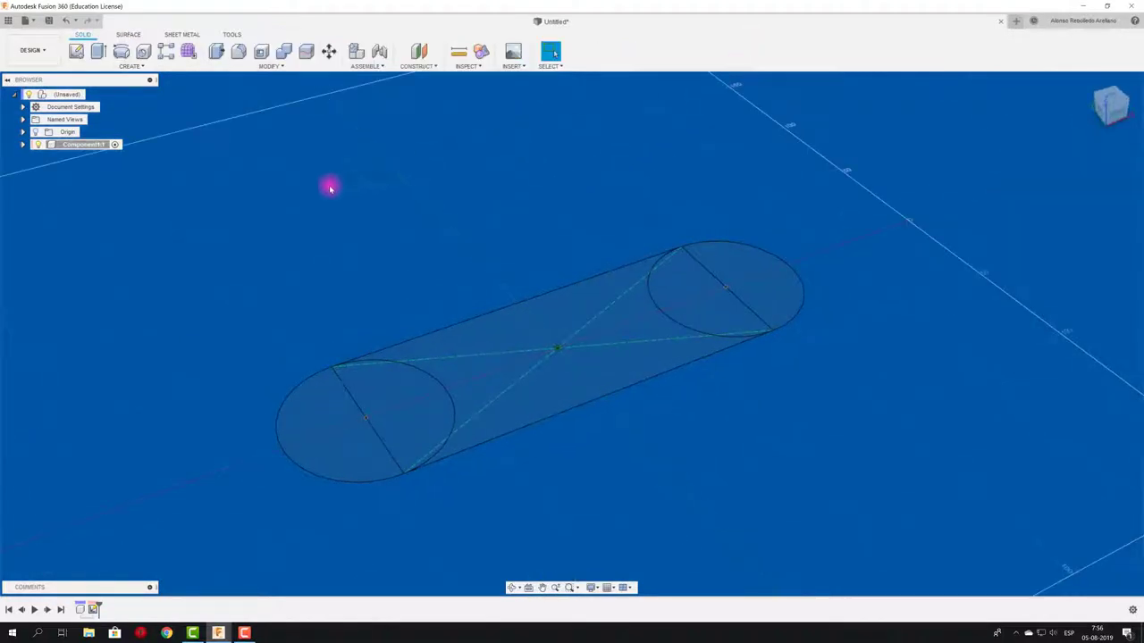
Extrude all three capsule profiles 53.06 mm downward into a solid block.
click(98, 51)
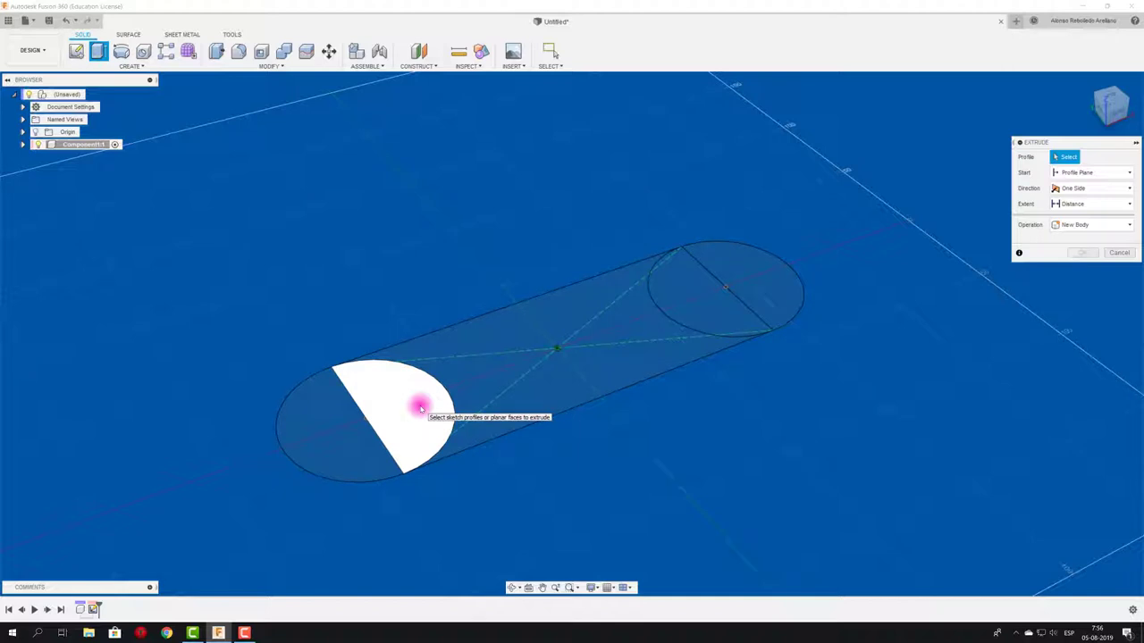
click(742, 290)
click(649, 322)
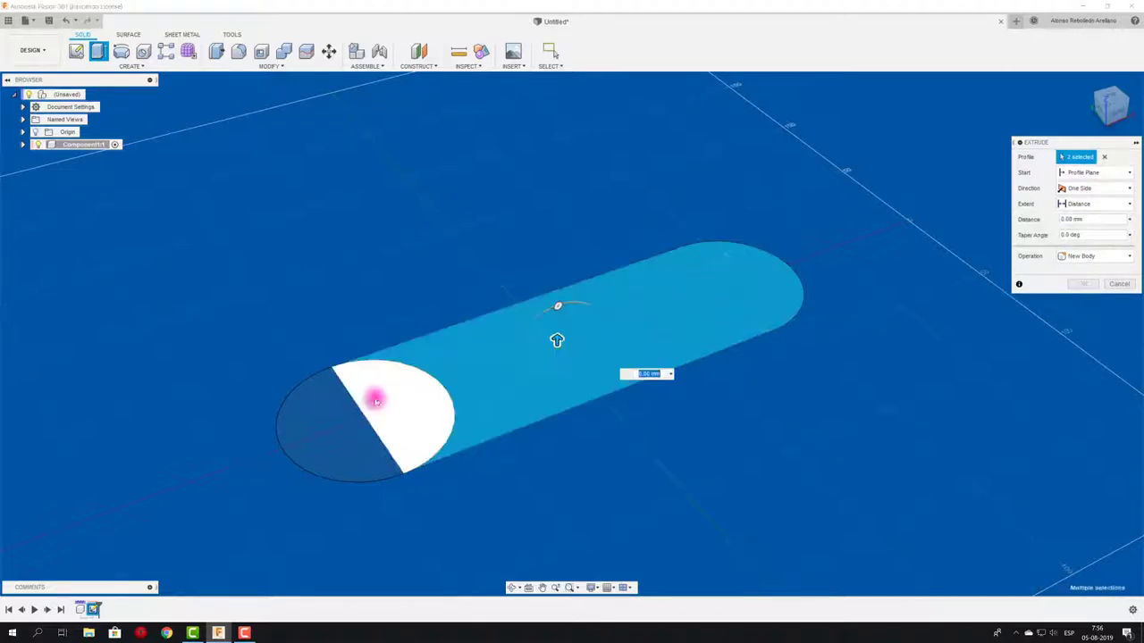
click(324, 423)
drag(325, 420, 332, 510)
mouse_move(331, 510)
shift+middle_down()
mouse_move(349, 481)
mouse_move(592, 414)
shift+middle_up()
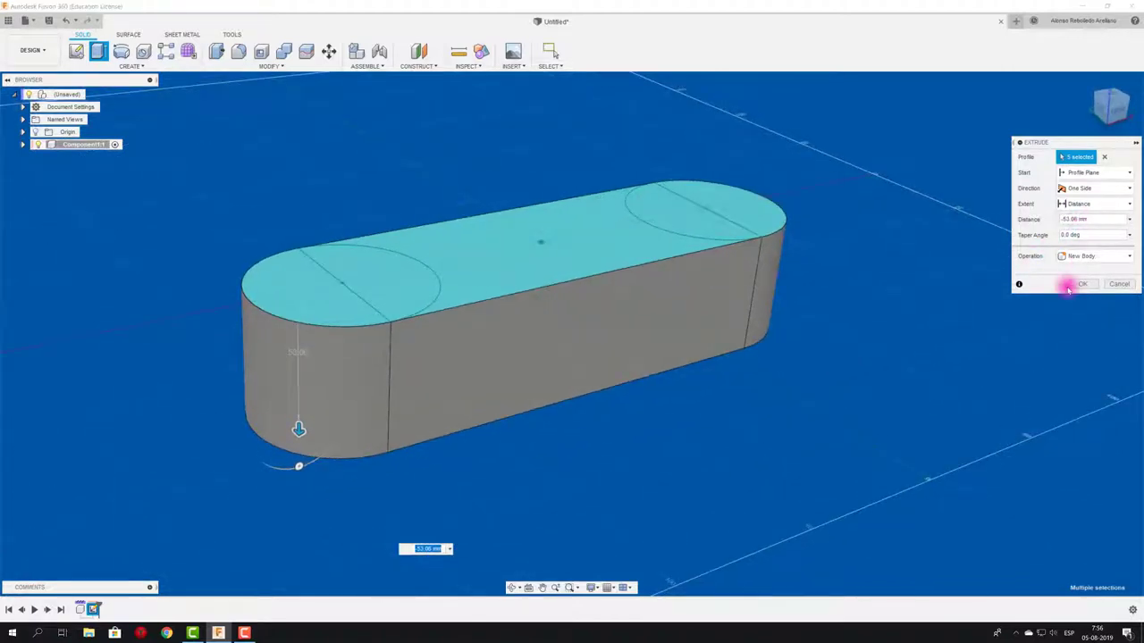
click(1071, 288)
mouse_move(681, 421)
shift+middle_down()
mouse_move(585, 218)
mouse_move(485, 51)
shift+middle_up()
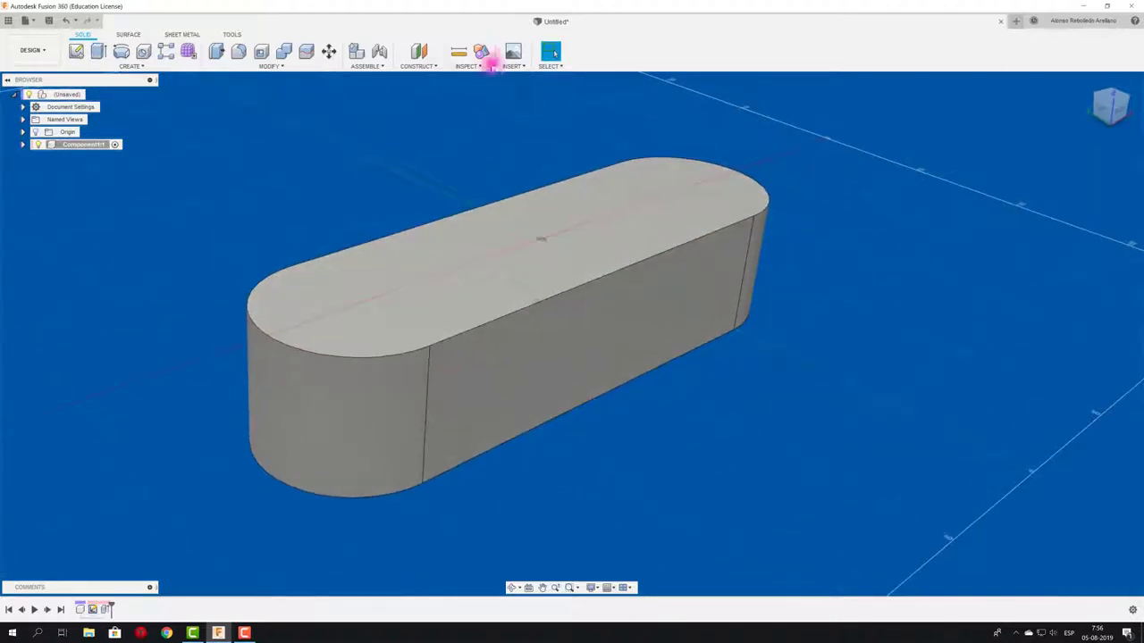
Colour the body by component and orbit to see its rounded end.
click(483, 52)
shift+middle_drag(413, 134, 413, 137)
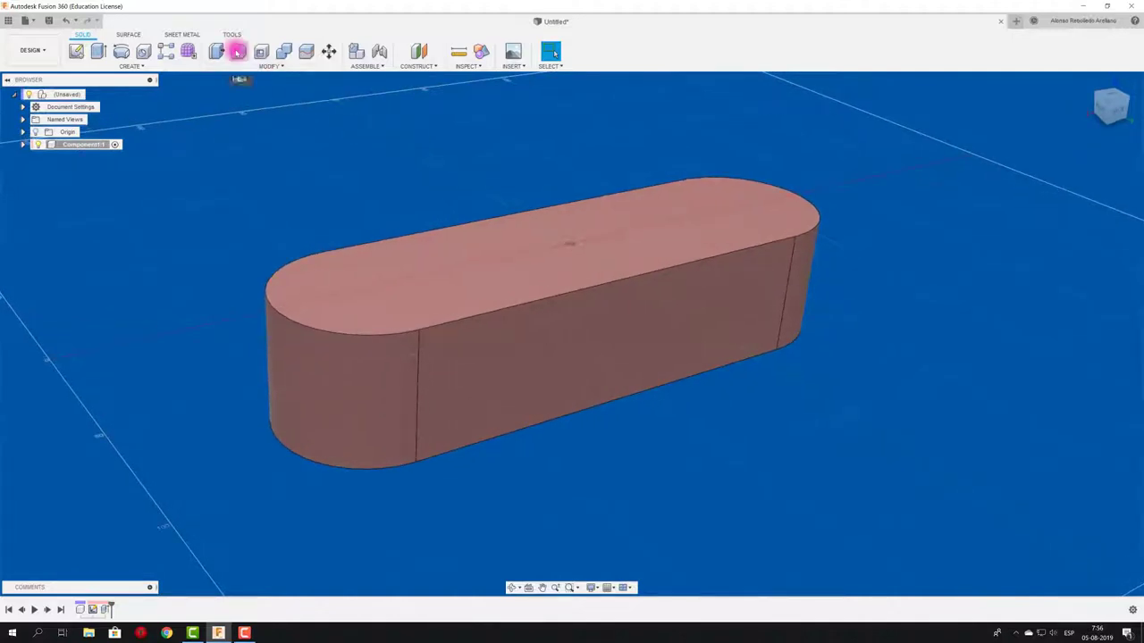
mouse_move(411, 289)
shift+middle_down()
mouse_move(485, 372)
mouse_move(477, 354)
shift+middle_up()
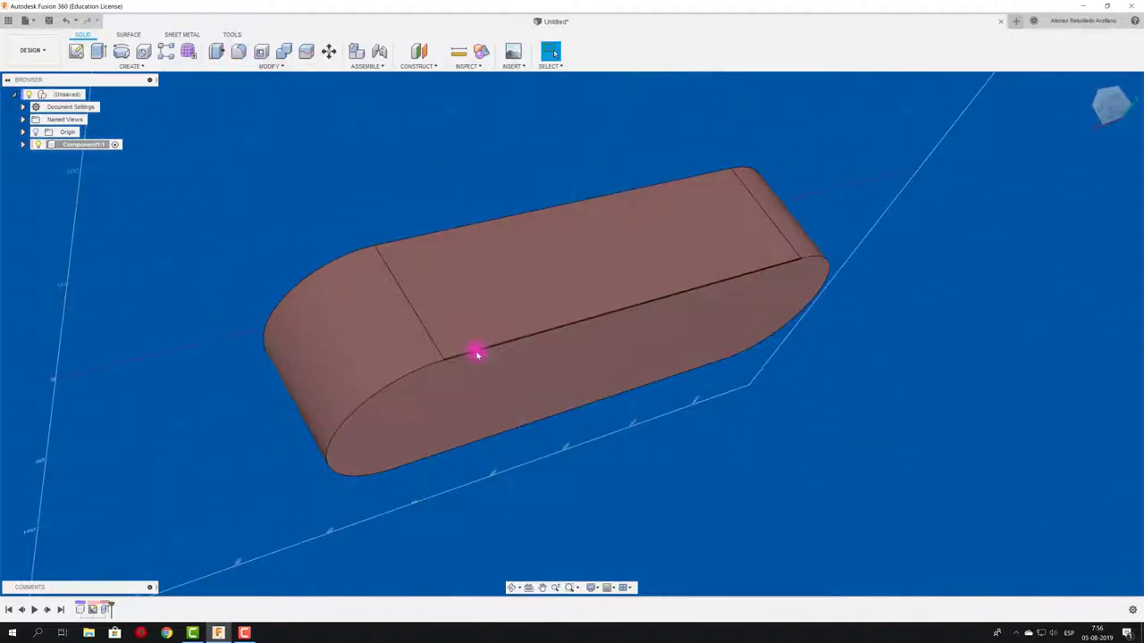
Fillet the capsule's bottom edge chain with a 15 mm radius.
click(238, 51)
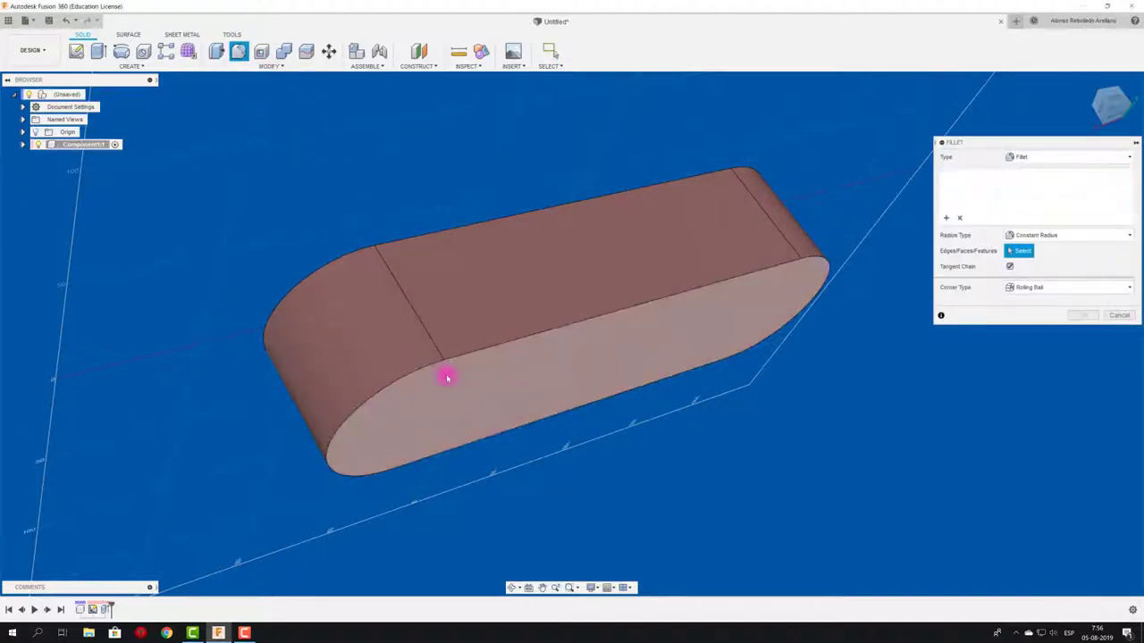
click(690, 291)
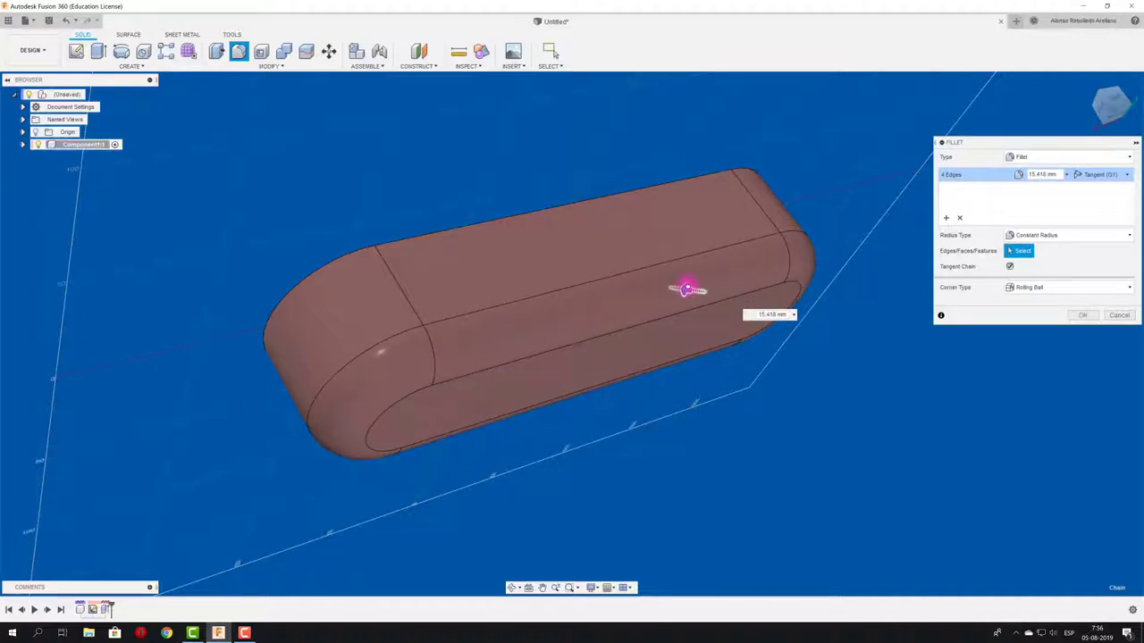
drag(684, 288, 685, 290)
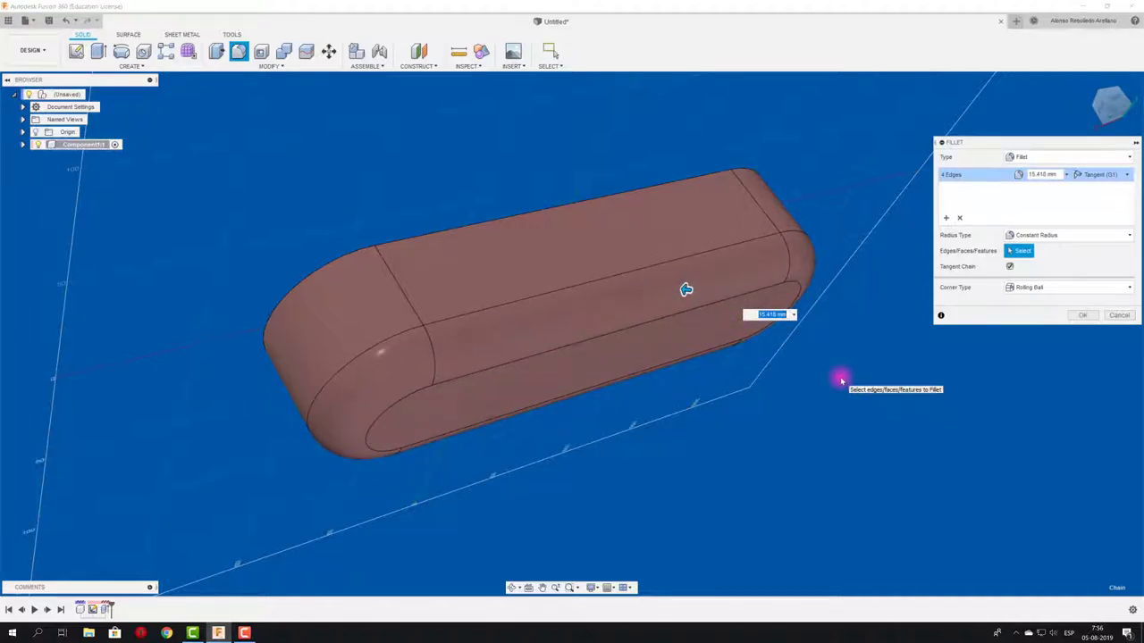
text(15)
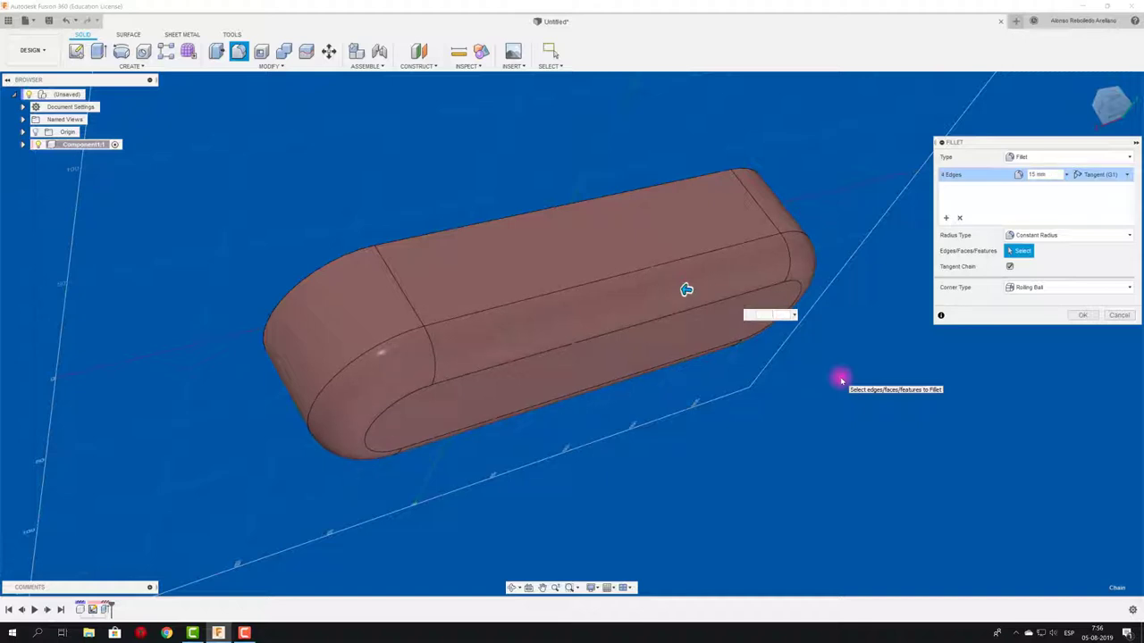
key(BackSpace)
text(0)
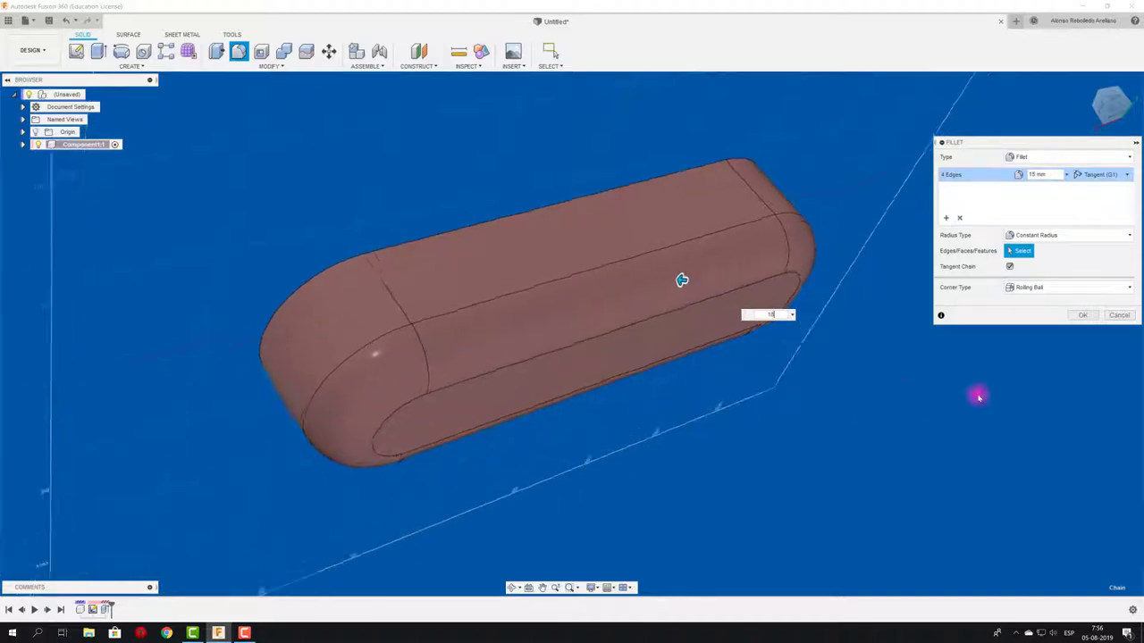
click(1082, 315)
shift+middle_drag(904, 384, 393, 199)
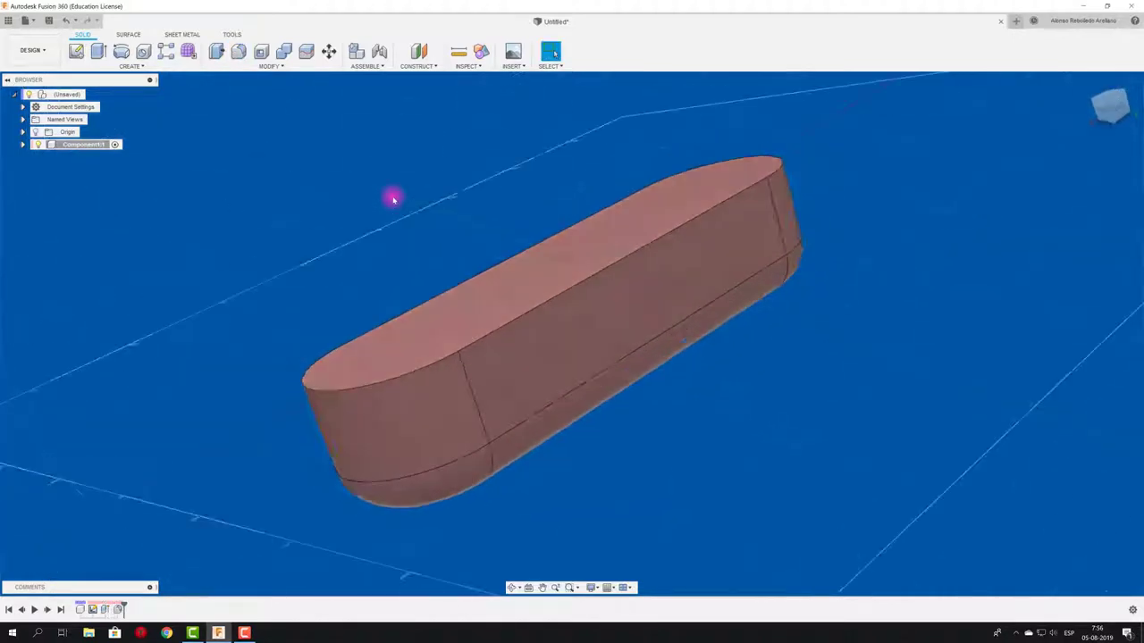
Sketch a circle on the capsule's flat underside, centred on the end arc.
click(76, 51)
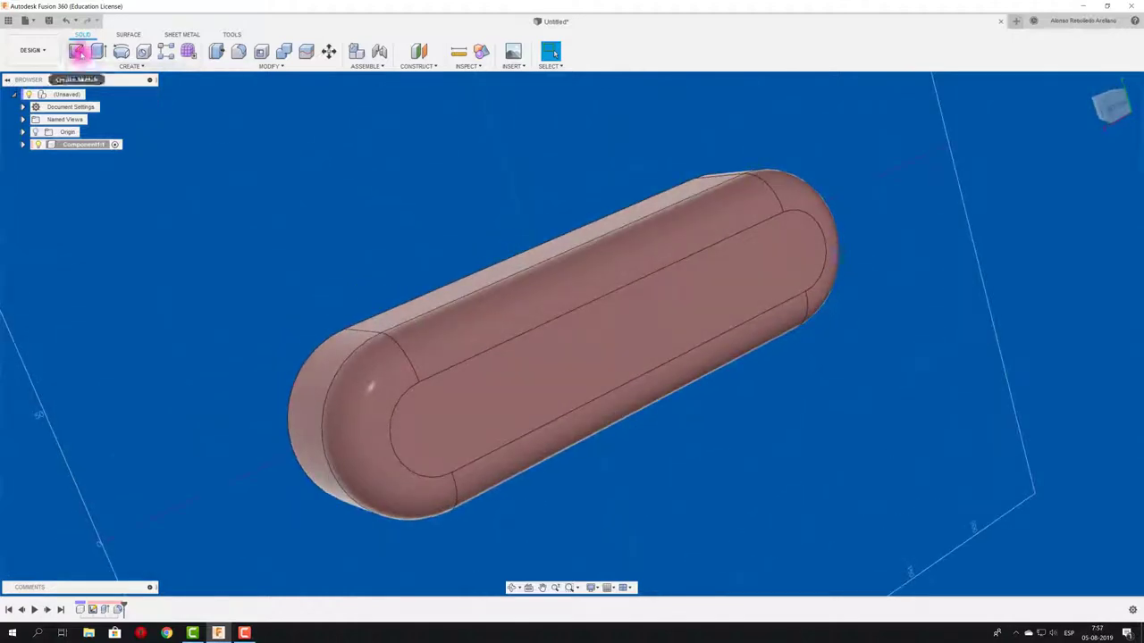
click(510, 368)
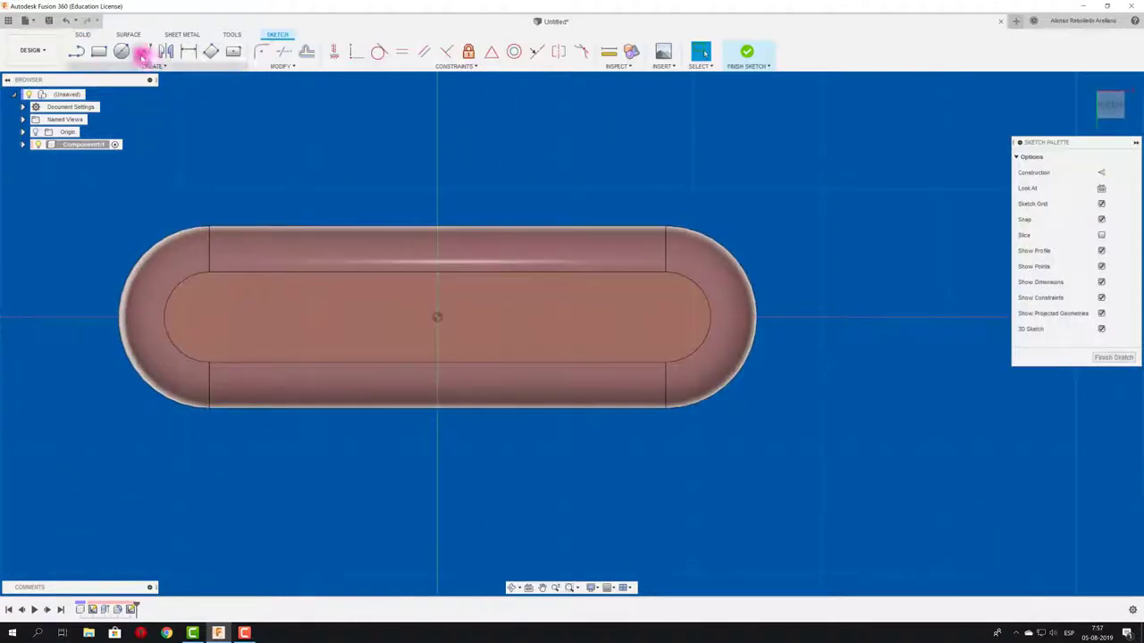
click(120, 51)
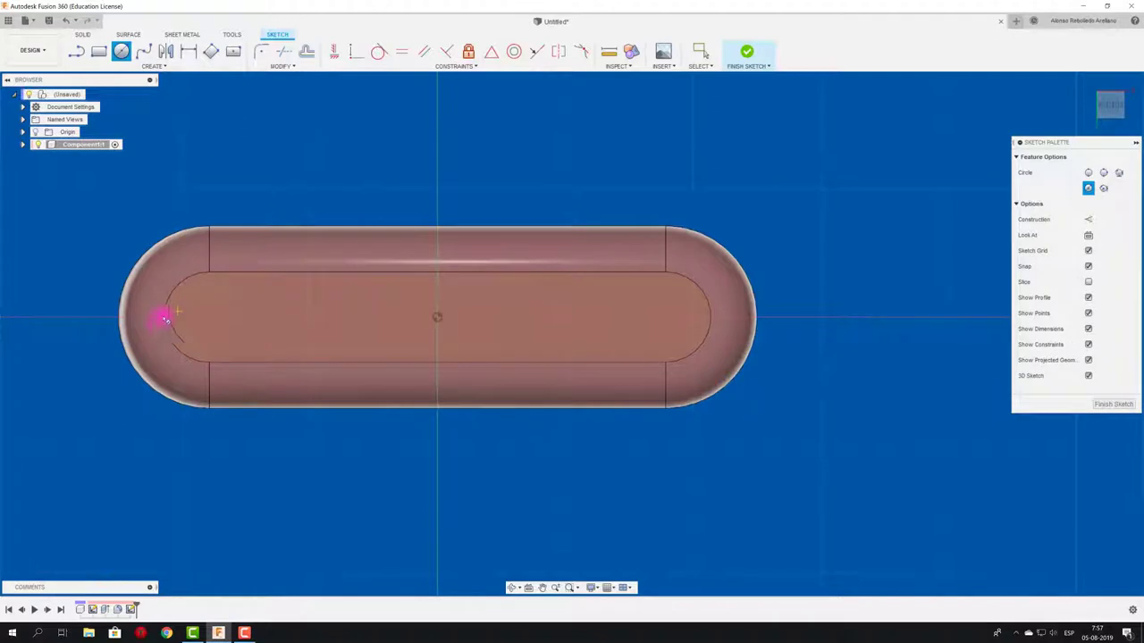
click(208, 317)
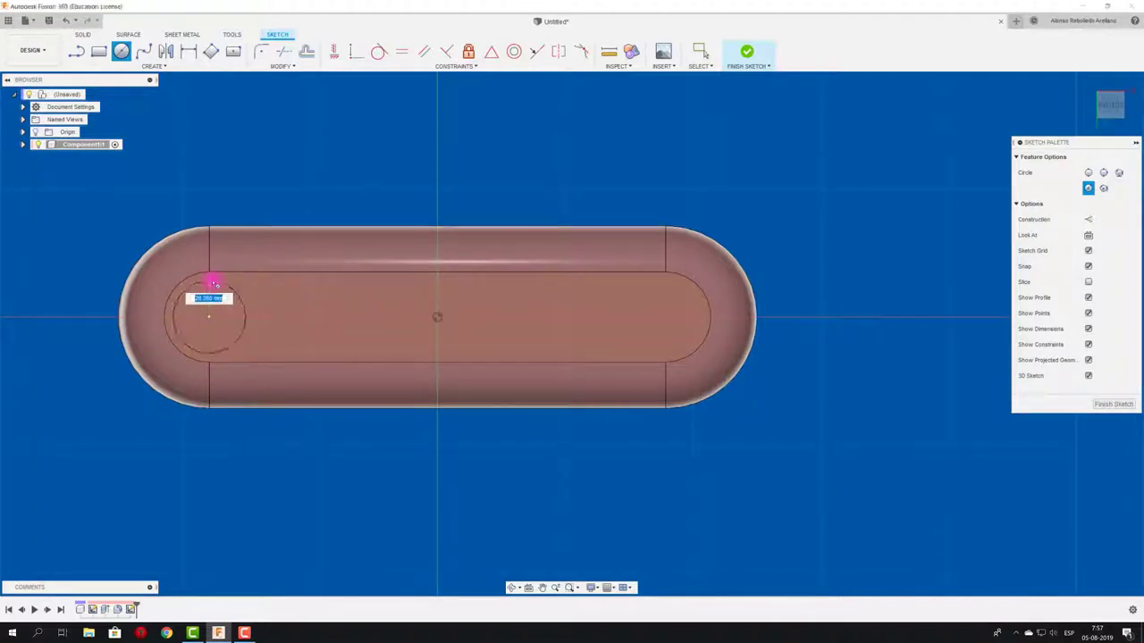
Extrude the circle 41.917 mm into a joined peg with a -5° taper.
key(e)
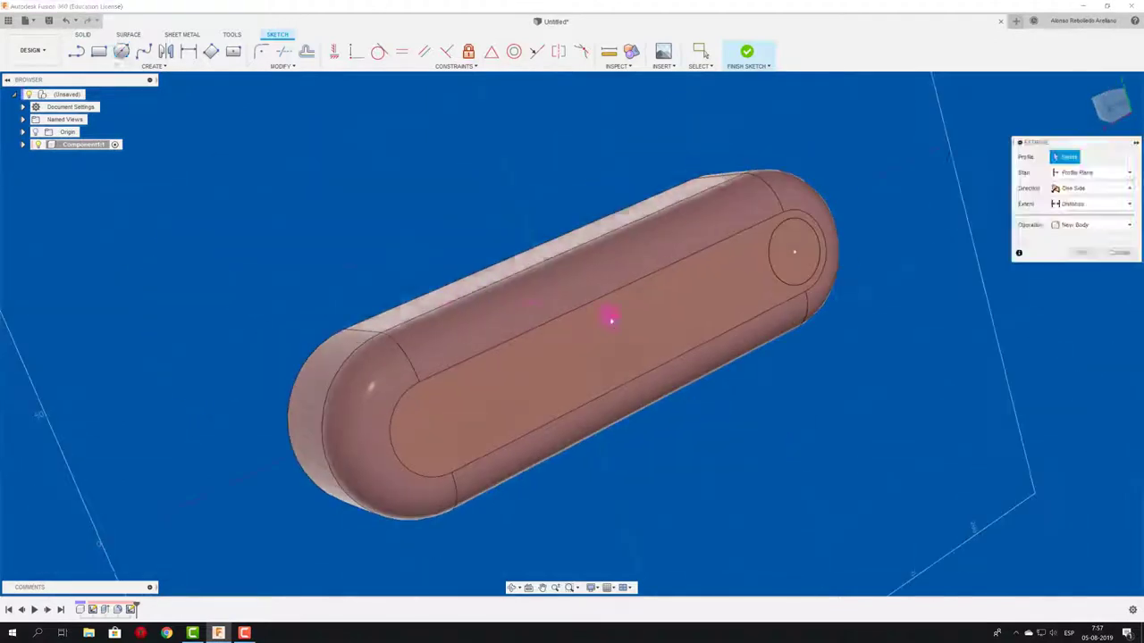
click(813, 277)
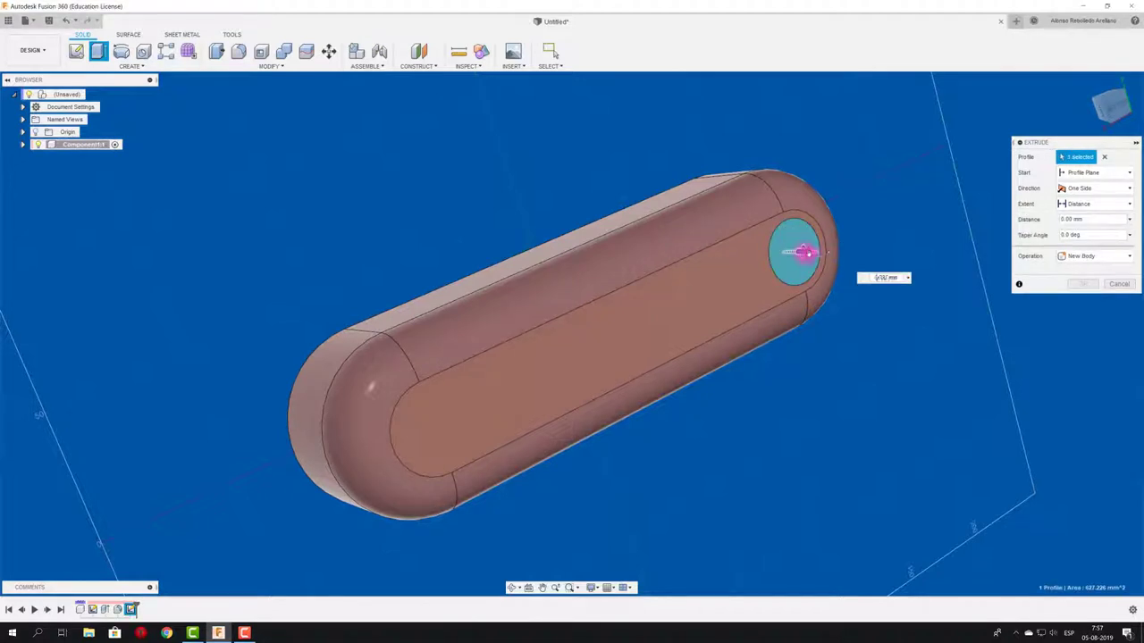
drag(813, 272, 877, 271)
scroll(868, 352, up, 2)
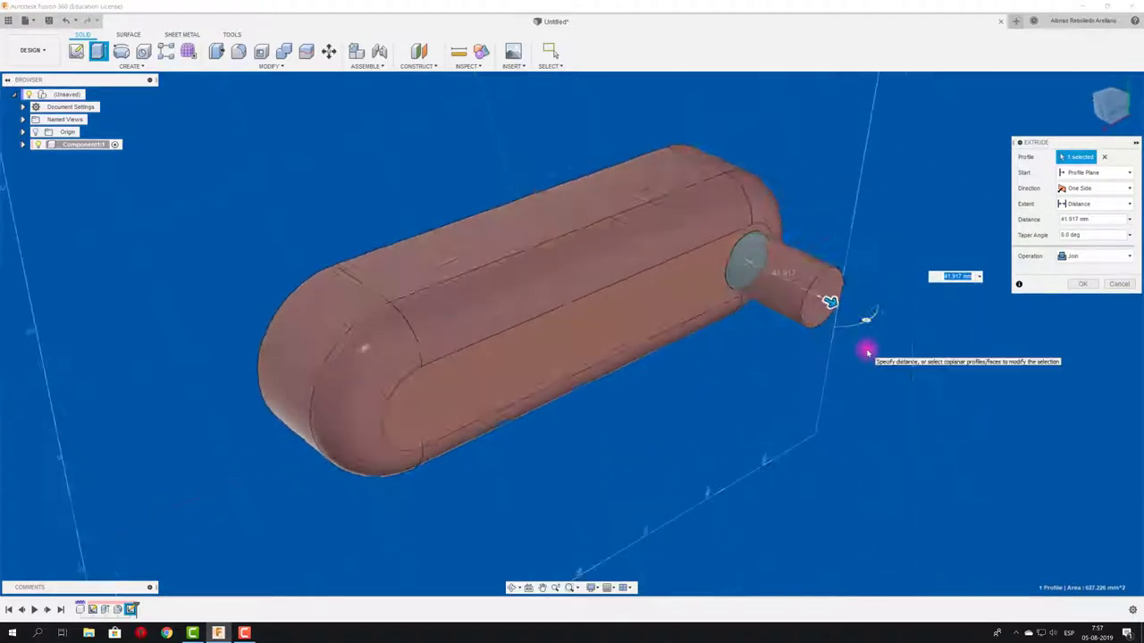
scroll(866, 351, up, 2)
scroll(867, 352, up, 2)
scroll(867, 352, up, 1)
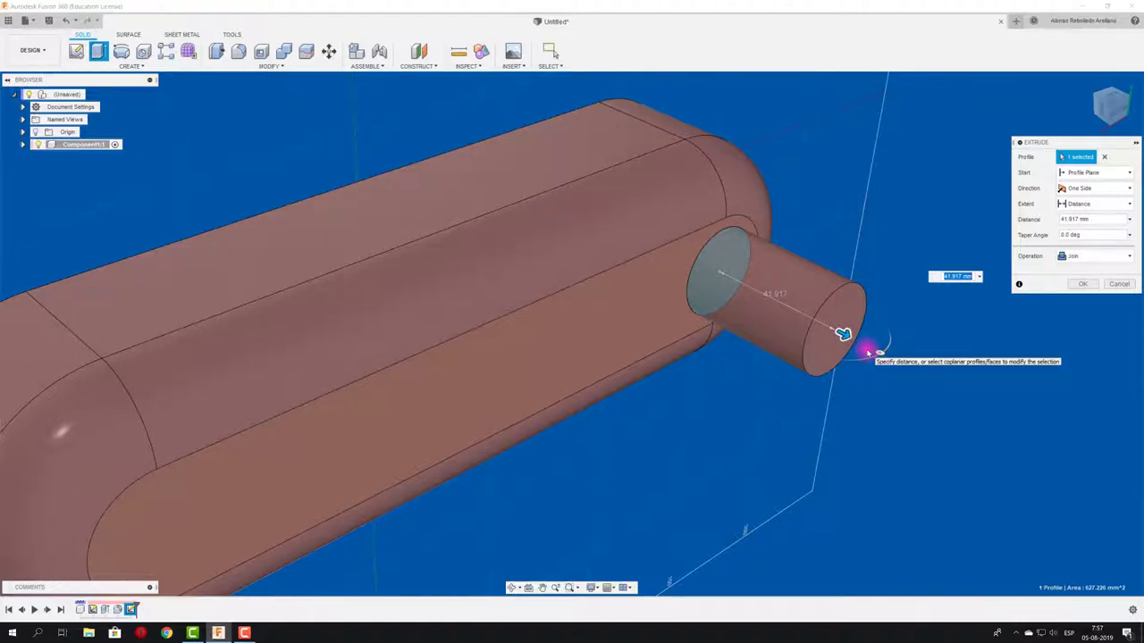
scroll(867, 352, up, 1)
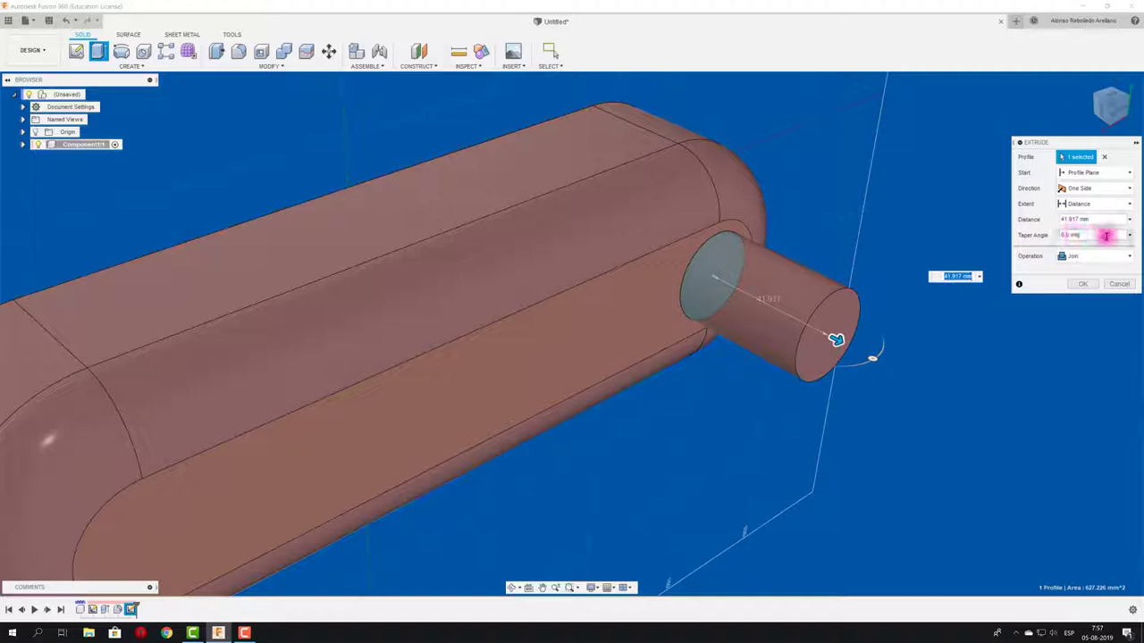
drag(1105, 235, 1033, 233)
text(5)
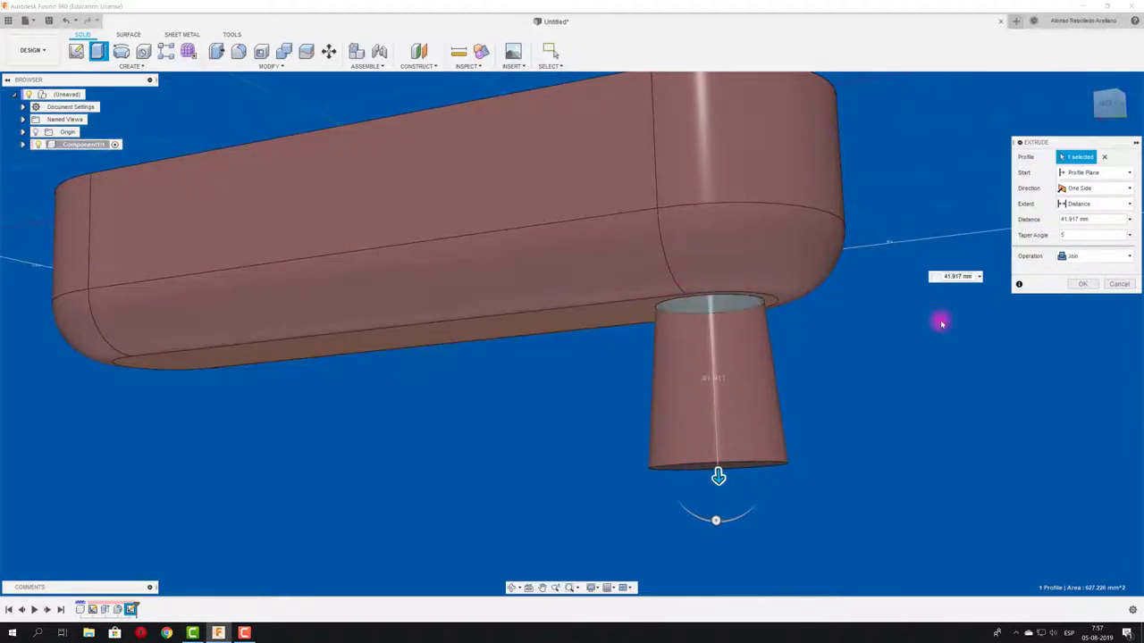
click(1072, 234)
drag(1077, 237, 1033, 235)
text(-5)
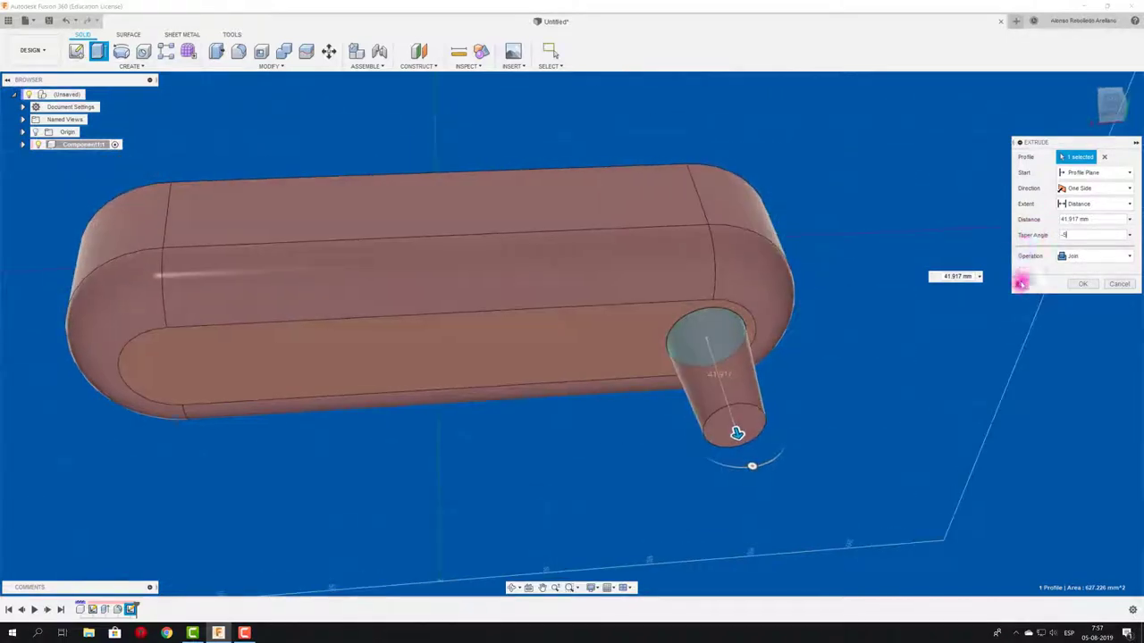
click(1085, 284)
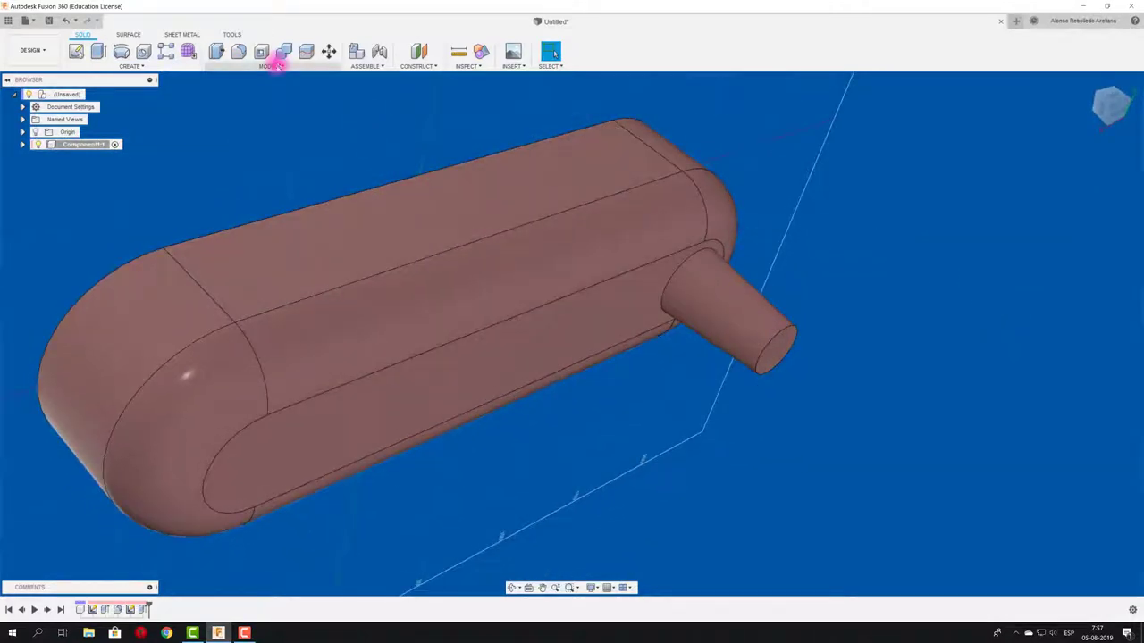
Pin Chamfer to the toolbar and chamfer the peg's base edge by 2 mm.
click(269, 66)
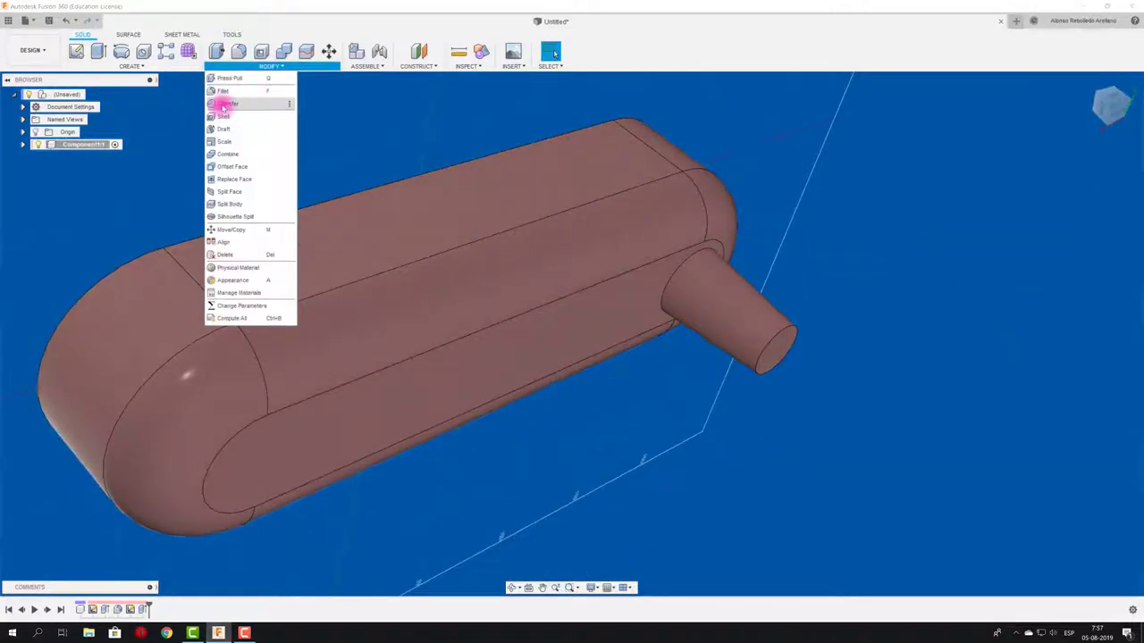
click(292, 104)
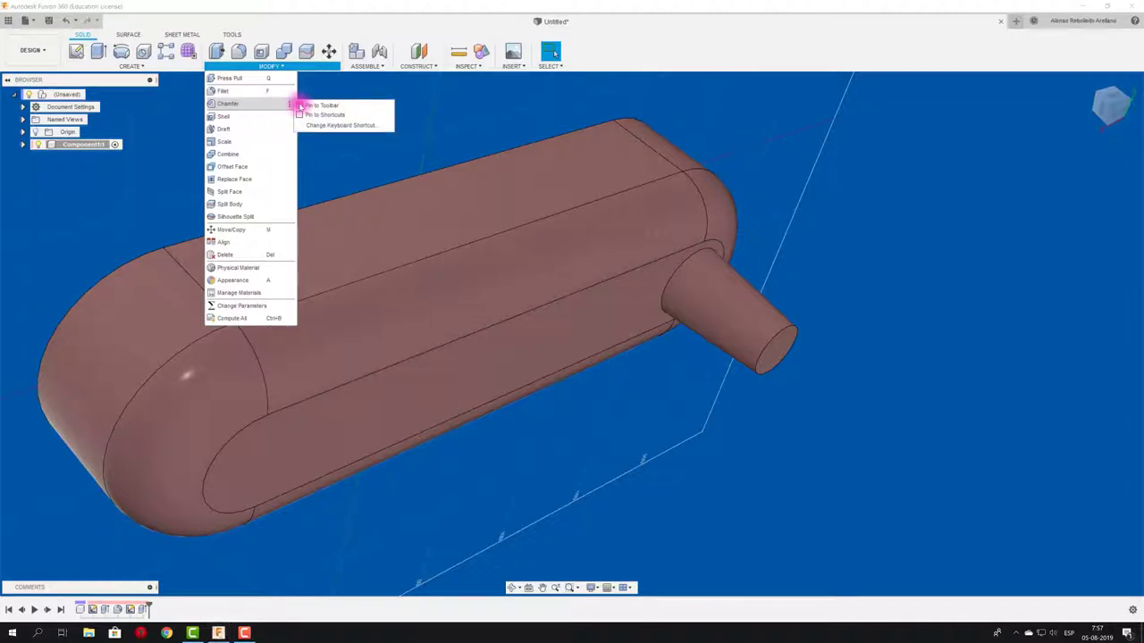
click(304, 105)
click(348, 51)
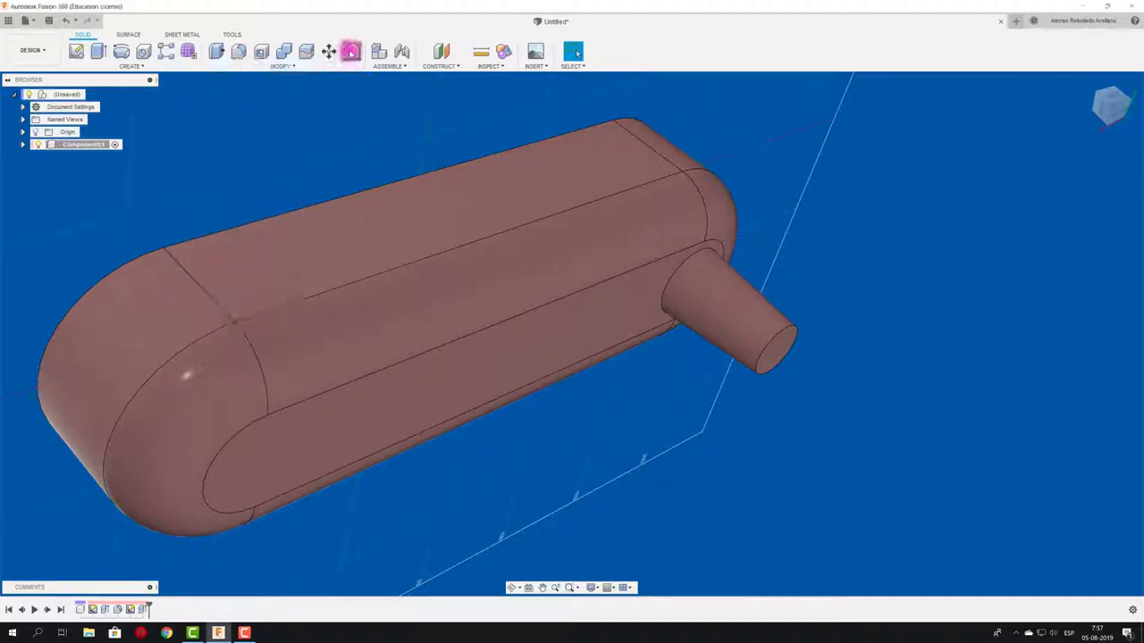
click(686, 264)
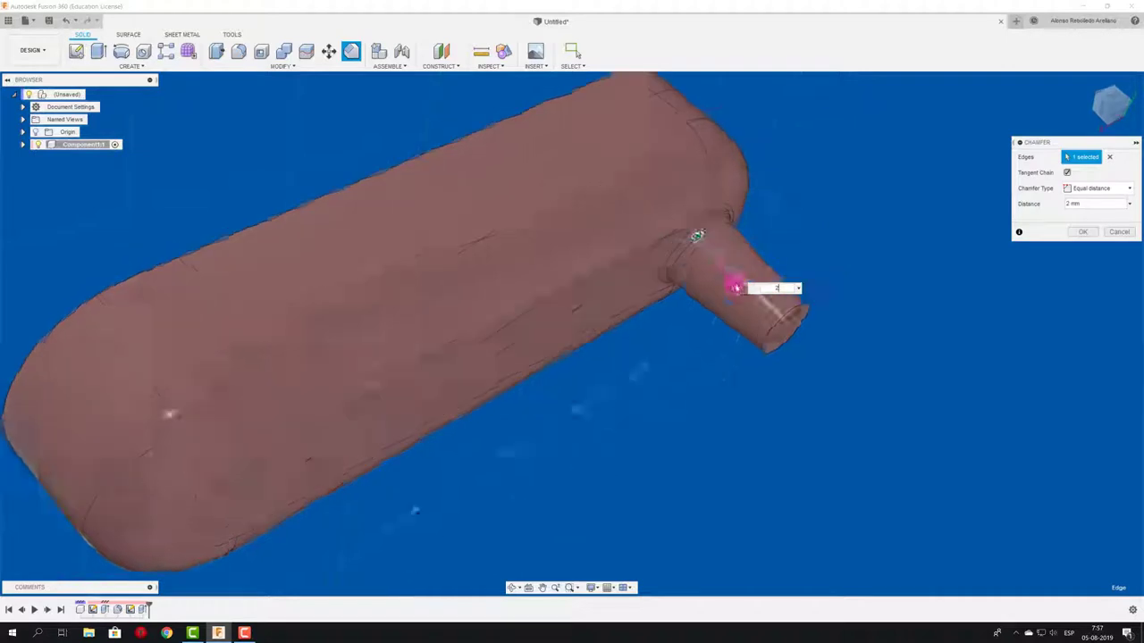
mouse_move(735, 286)
shift+middle_down()
mouse_move(1029, 248)
mouse_move(837, 212)
shift+middle_up()
click(1093, 235)
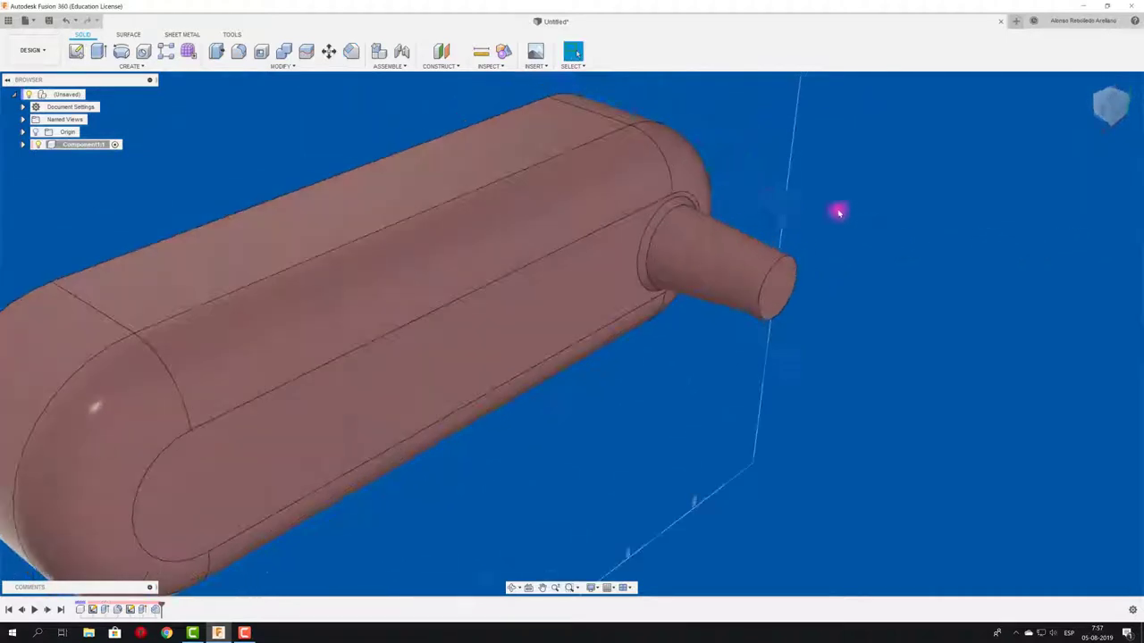
Chamfer the edge around the peg's tip by 3 mm.
click(351, 51)
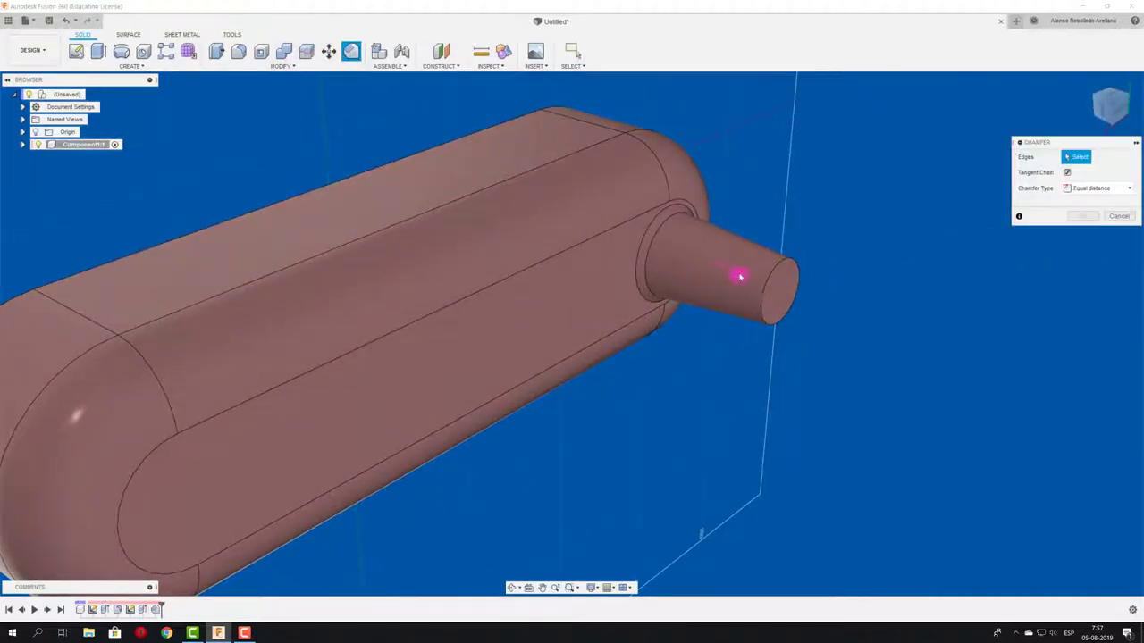
click(767, 277)
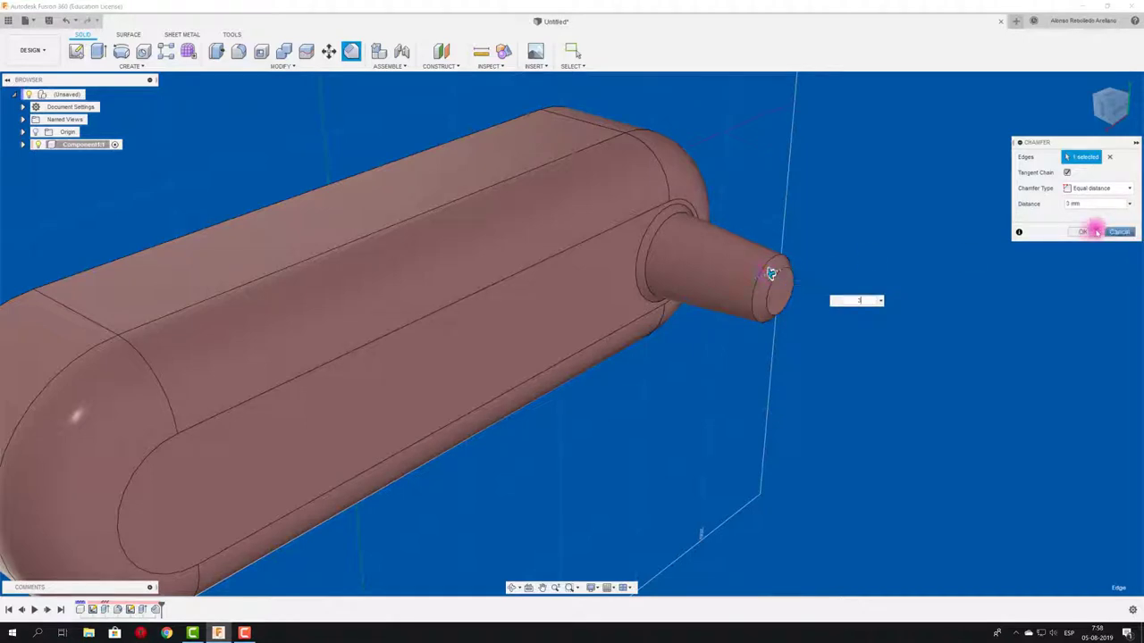
click(1082, 231)
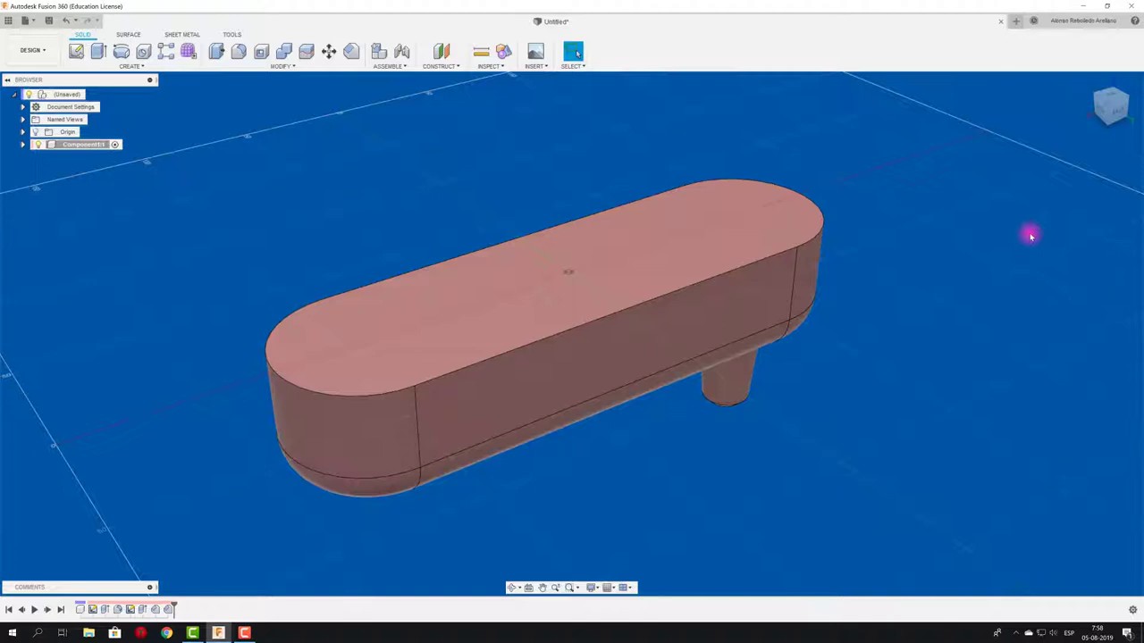
Shell the capsule through its top face with 1.1 mm walls and orbit to inspect.
click(262, 52)
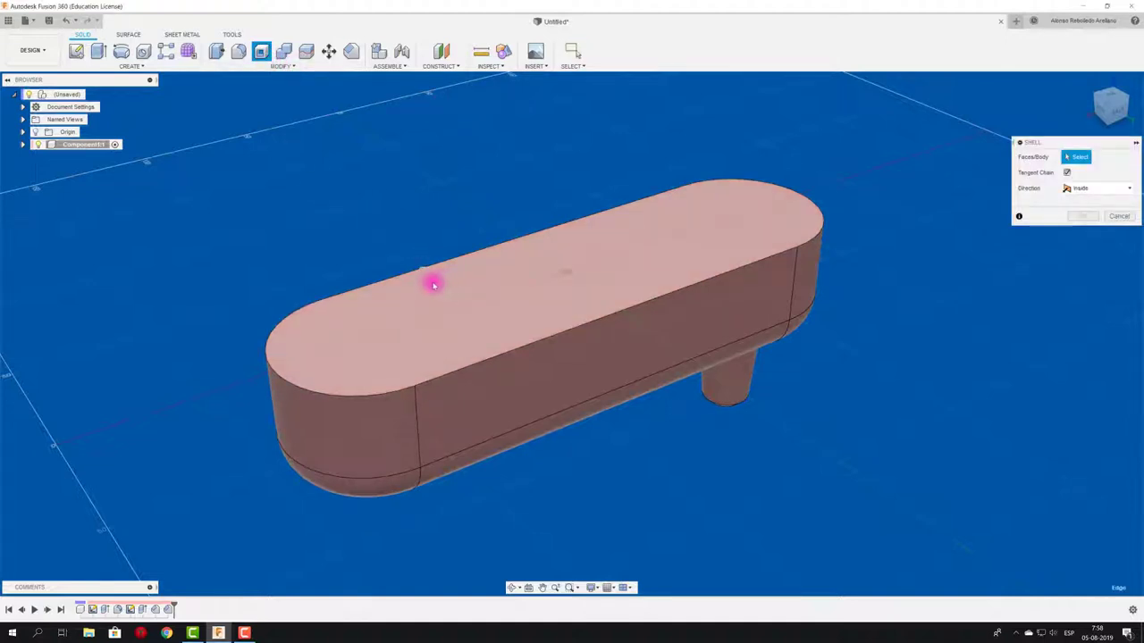
click(435, 283)
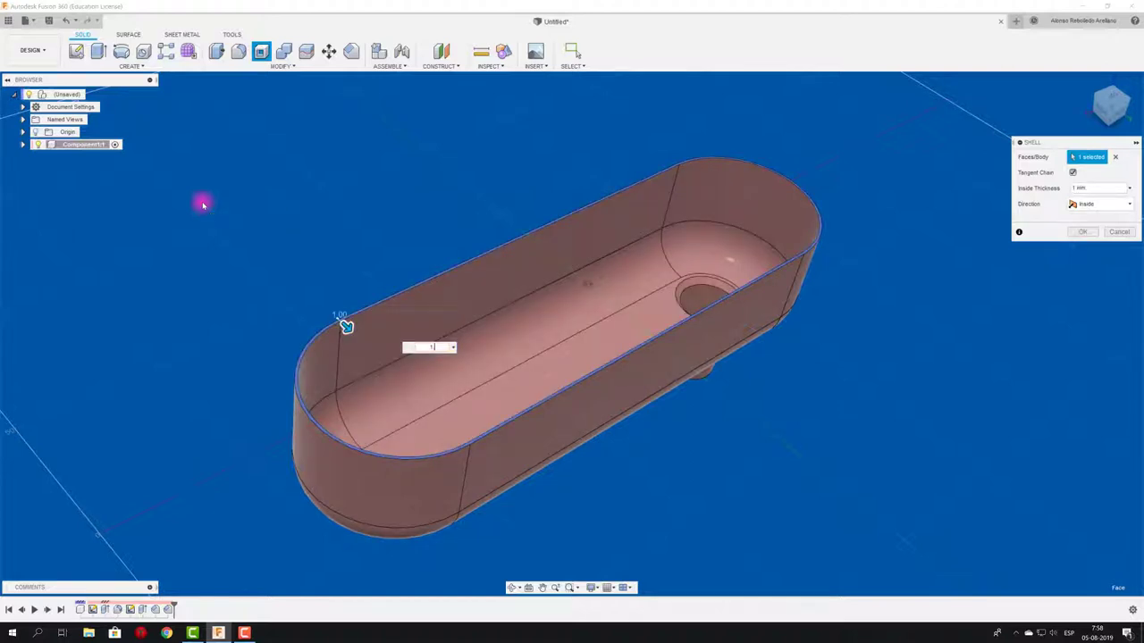
text(.1)
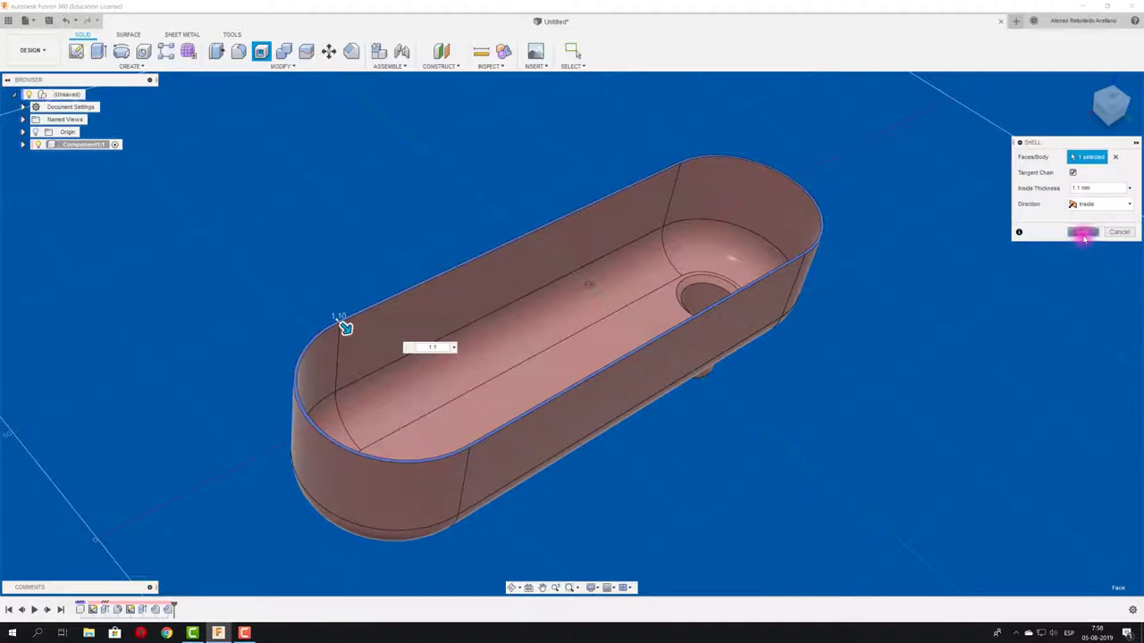
click(1082, 232)
mouse_move(888, 291)
shift+middle_down()
mouse_move(864, 348)
mouse_move(816, 364)
mouse_move(796, 352)
shift+middle_up()
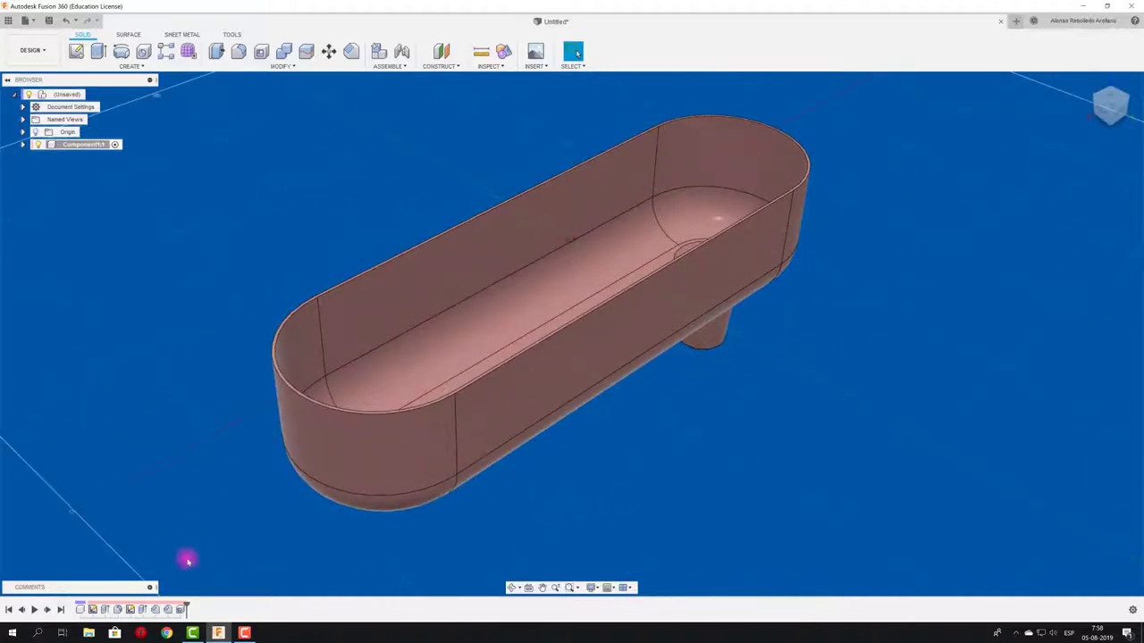
mouse_move(185, 614)
mouse_down()
mouse_move(103, 612)
mouse_move(178, 613)
mouse_up()
right_click(179, 611)
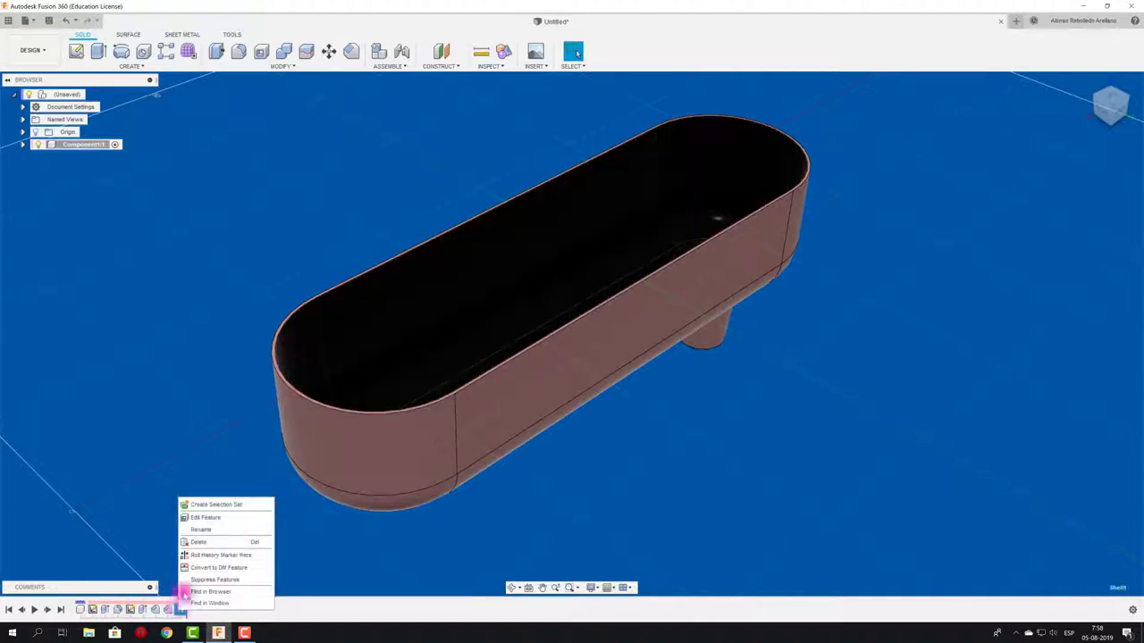
click(201, 518)
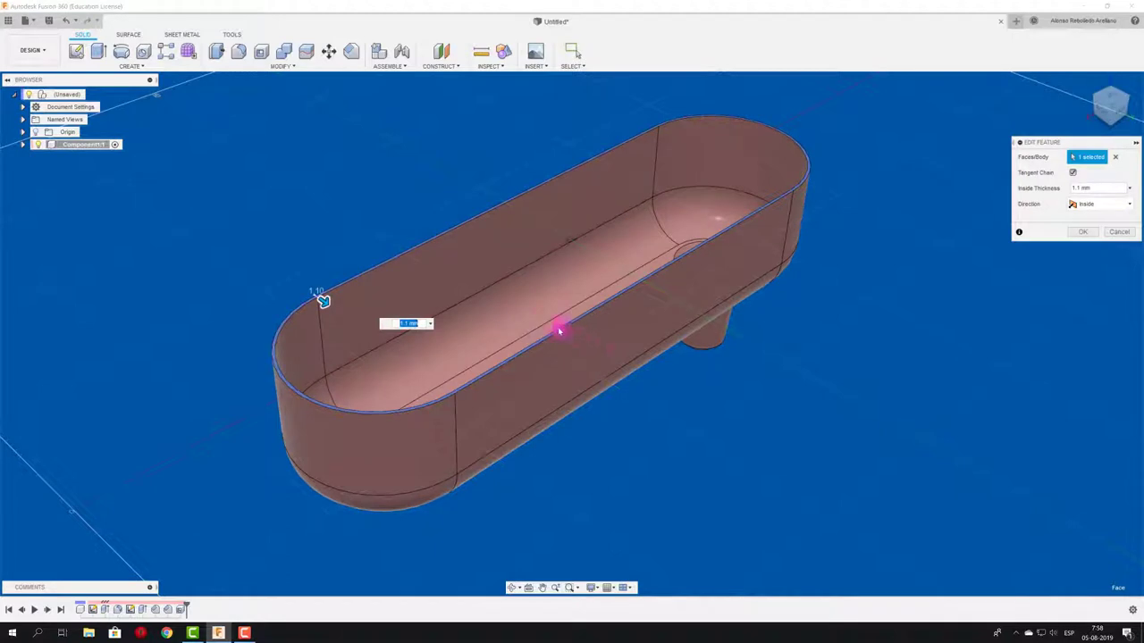
text(2)
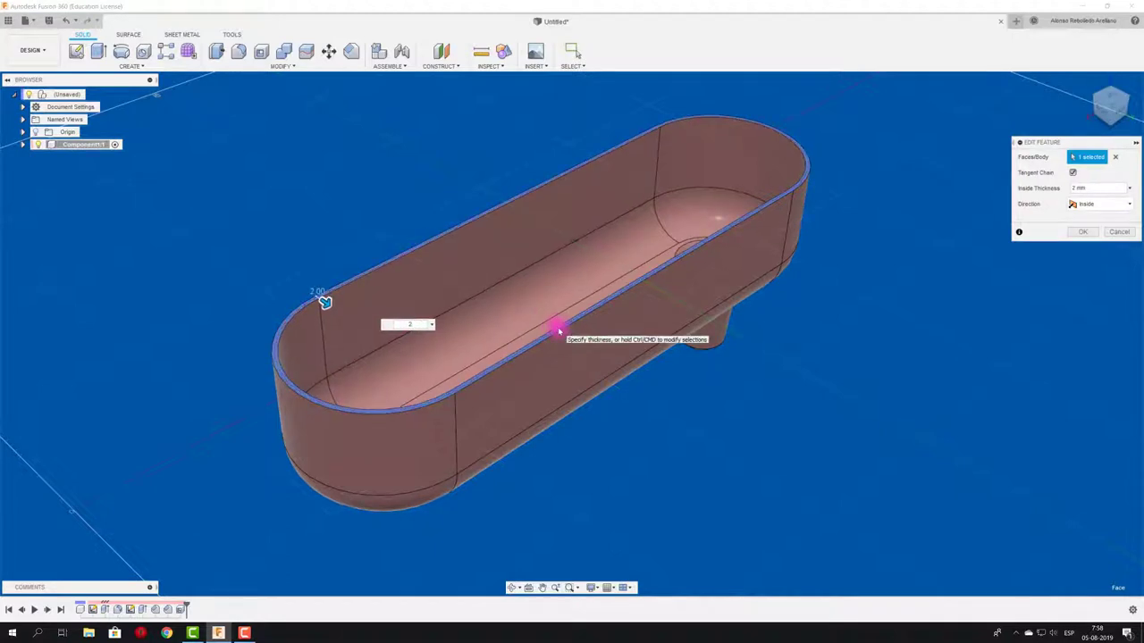
scroll(559, 332, up, 3)
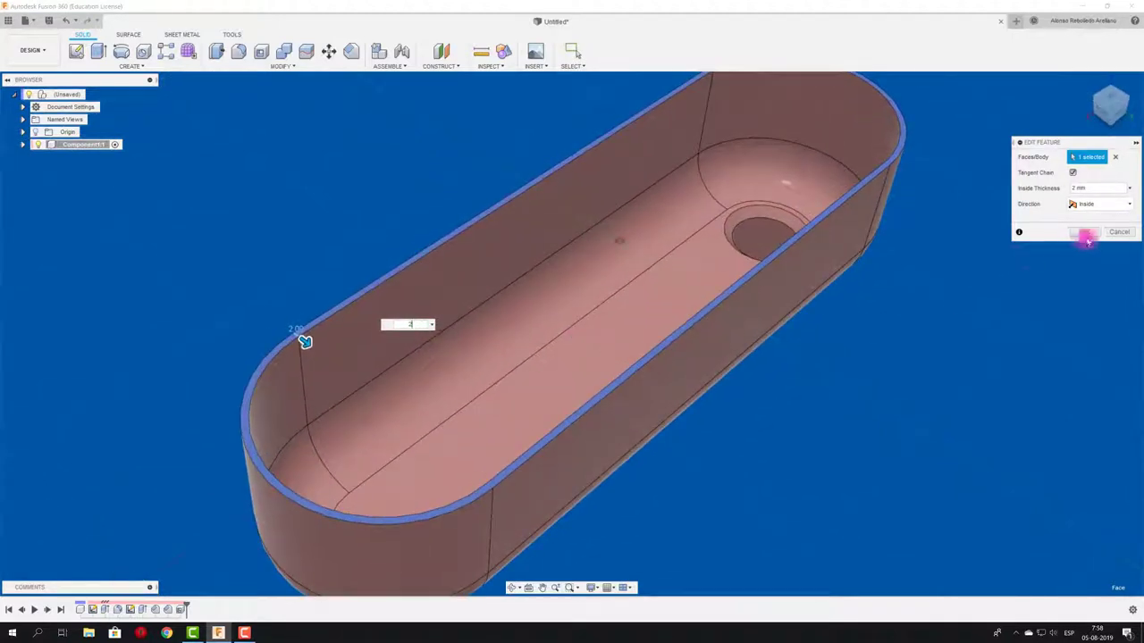
click(1083, 231)
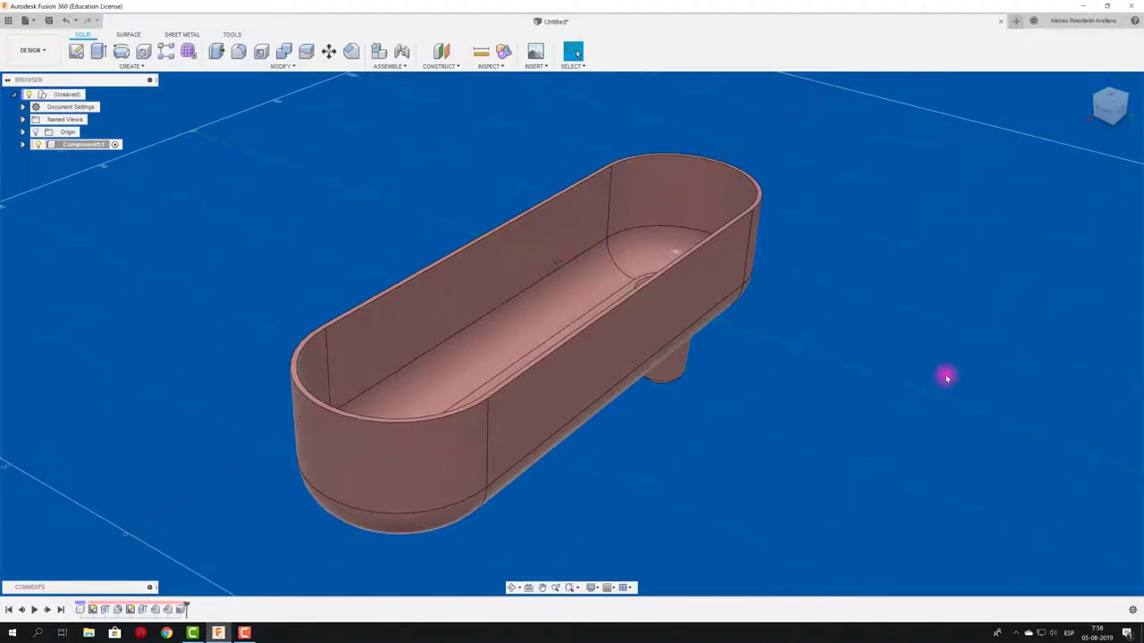
Start a Section Analysis and then cancel it.
click(488, 68)
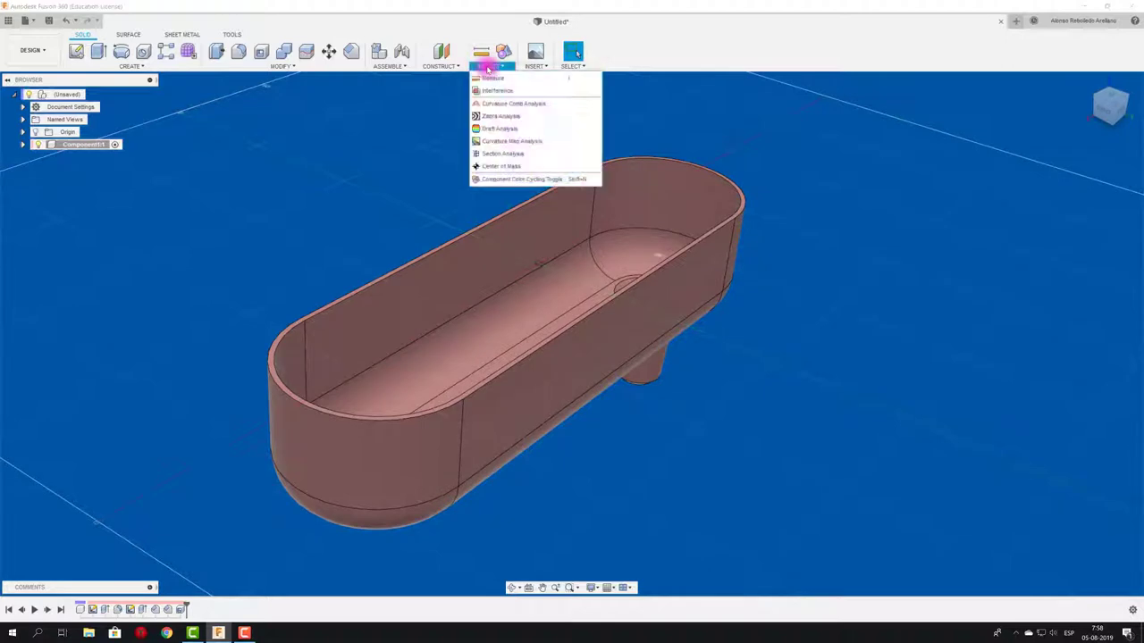
click(515, 158)
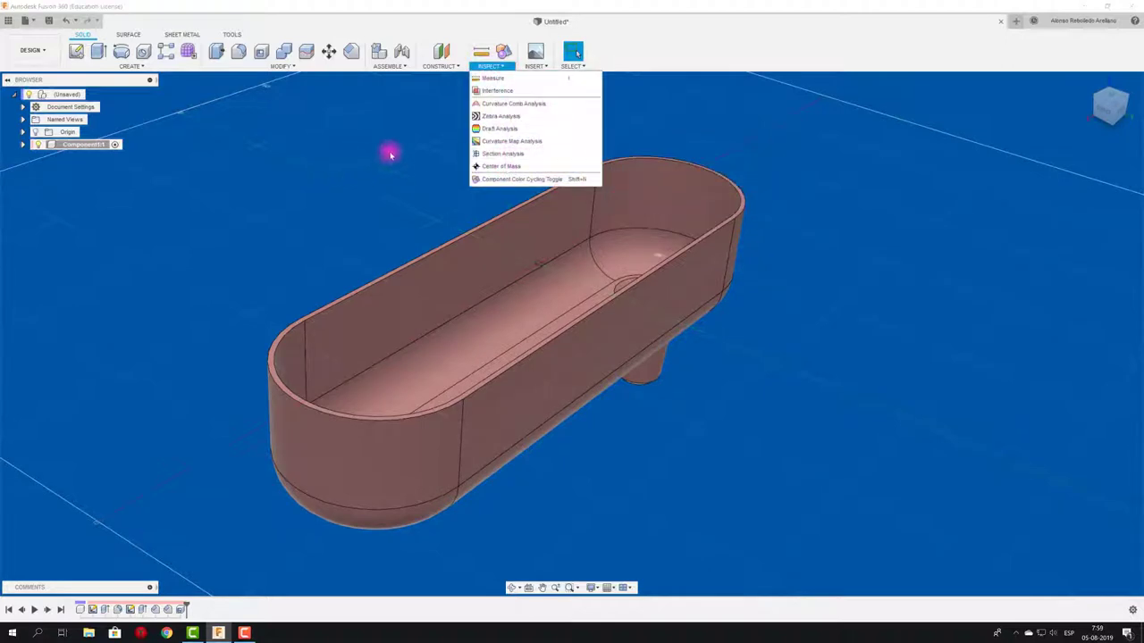
click(493, 155)
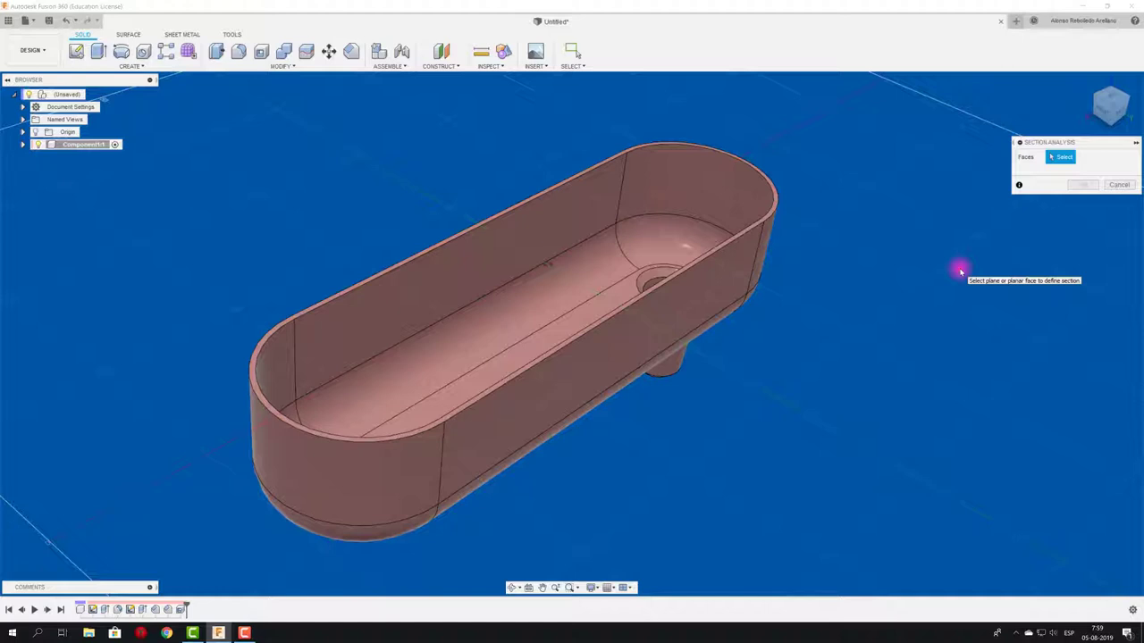
click(1119, 184)
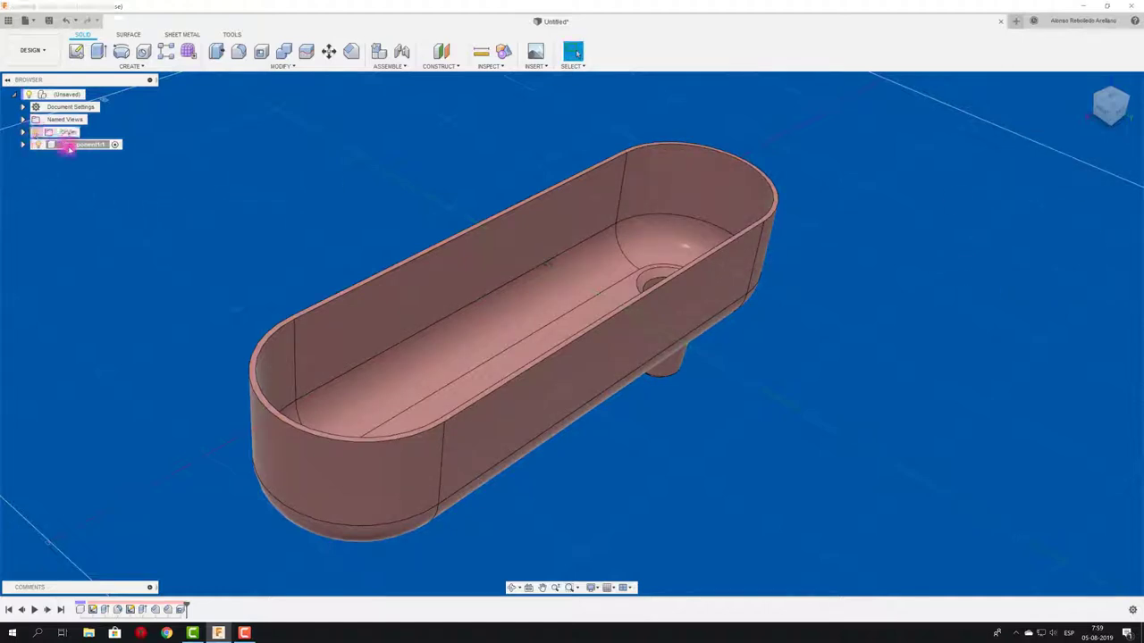
Expand the Origin folder in the Browser and orbit to a low side view.
scroll(543, 249, up, 3)
scroll(550, 247, up, 5)
mouse_move(550, 247)
shift+middle_down()
mouse_move(538, 187)
mouse_move(13, 158)
mouse_move(24, 143)
shift+middle_up()
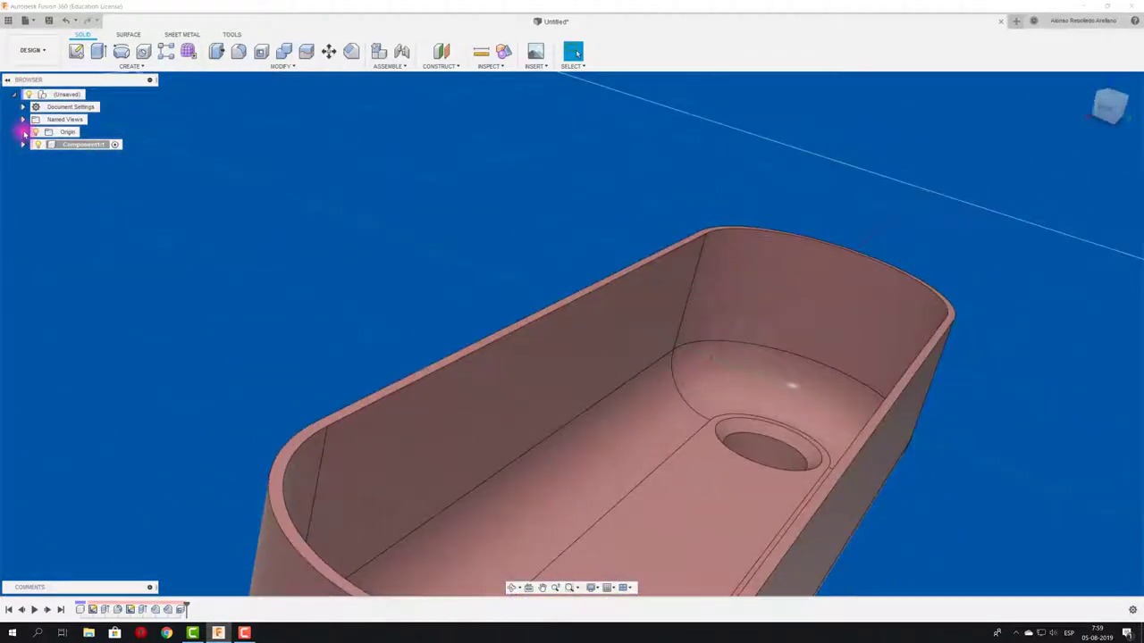
click(23, 131)
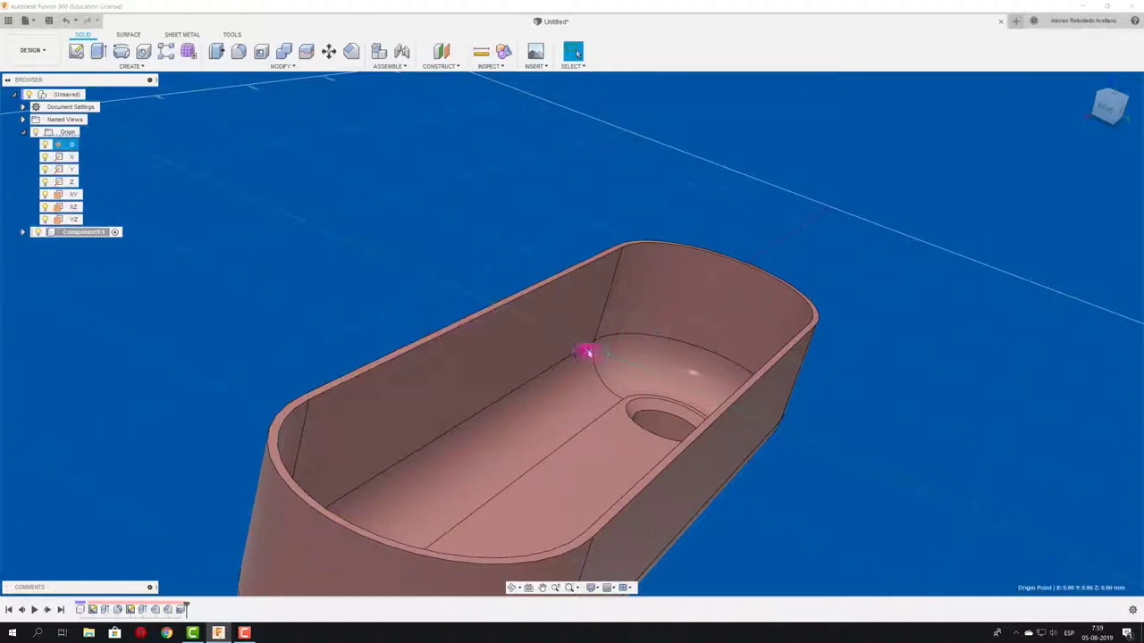
shift+middle_drag(587, 353, 353, 231)
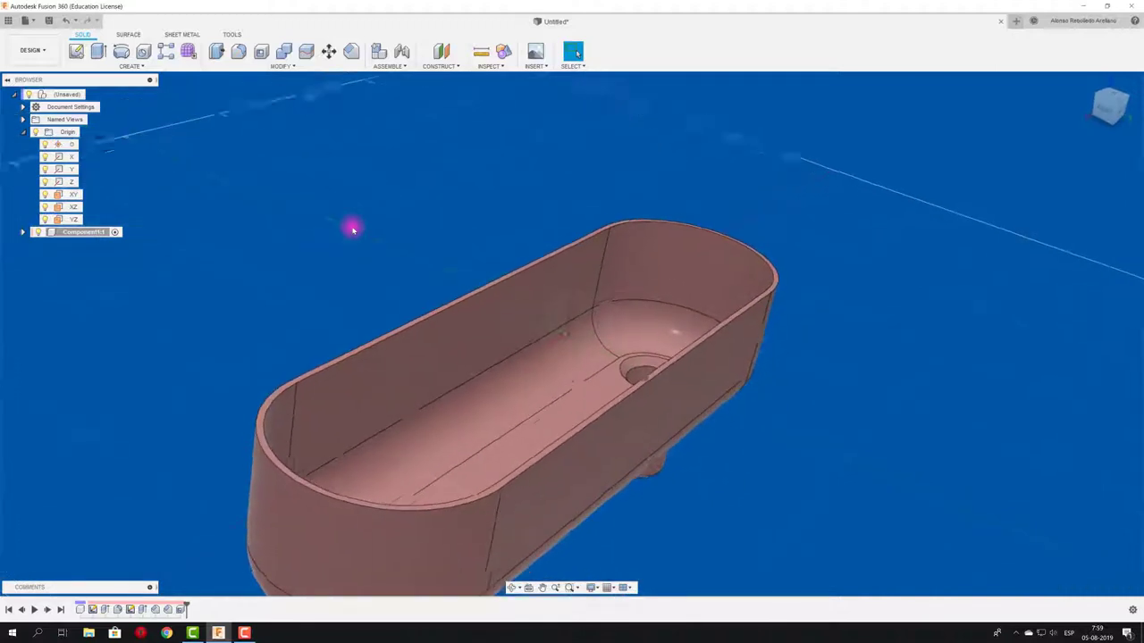
Section the tray along the XZ plane and orbit to view the cut.
click(494, 67)
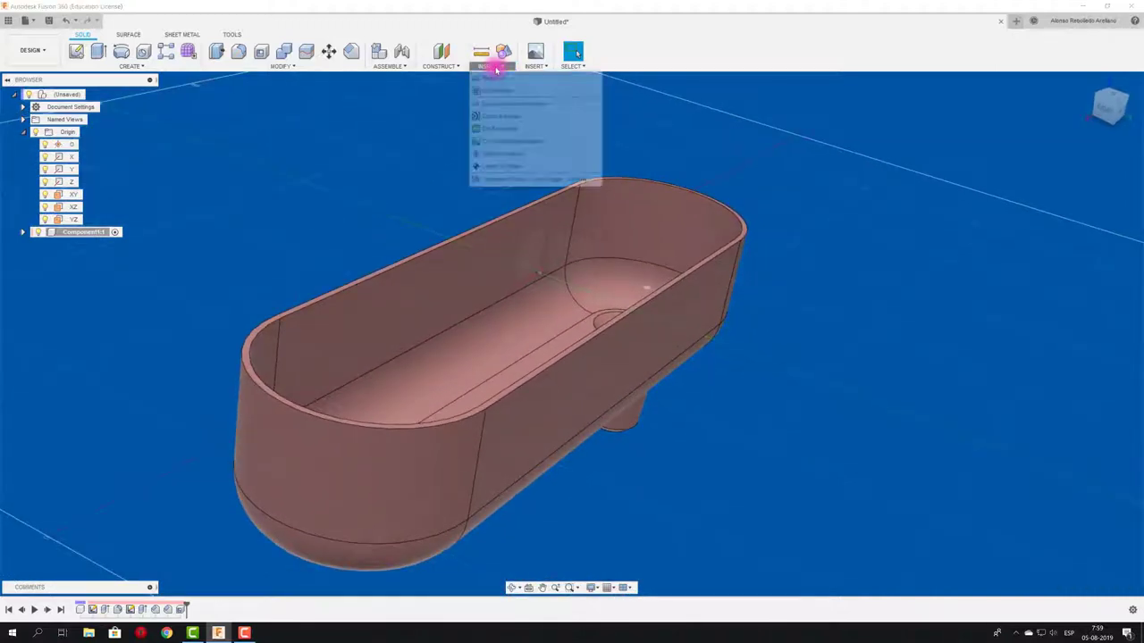
click(486, 159)
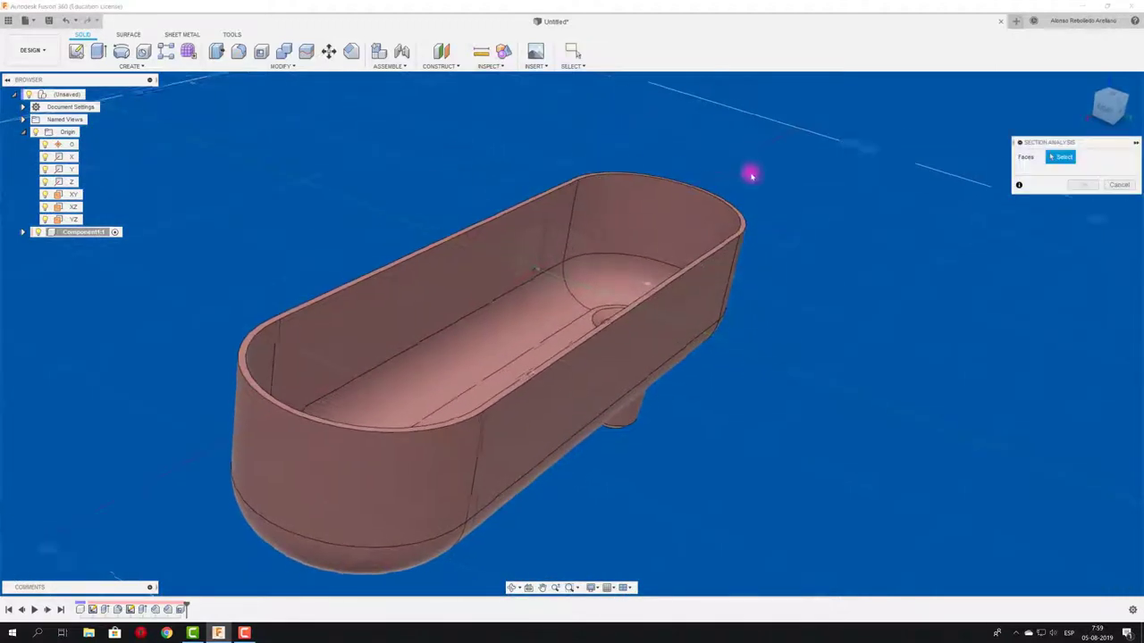
scroll(524, 240, up, 2)
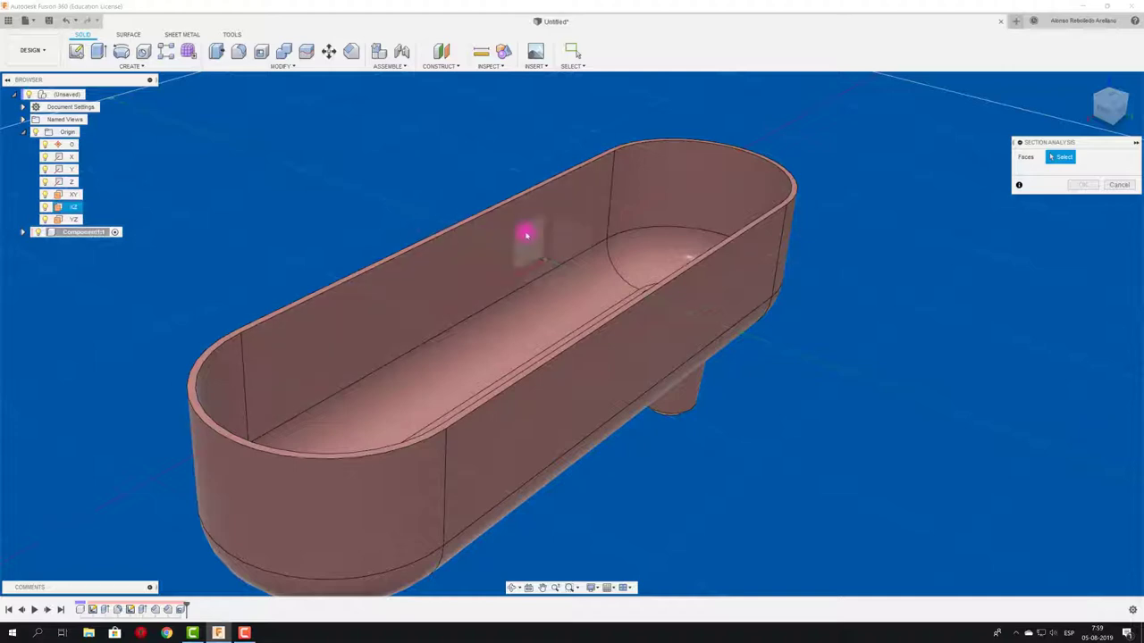
click(498, 239)
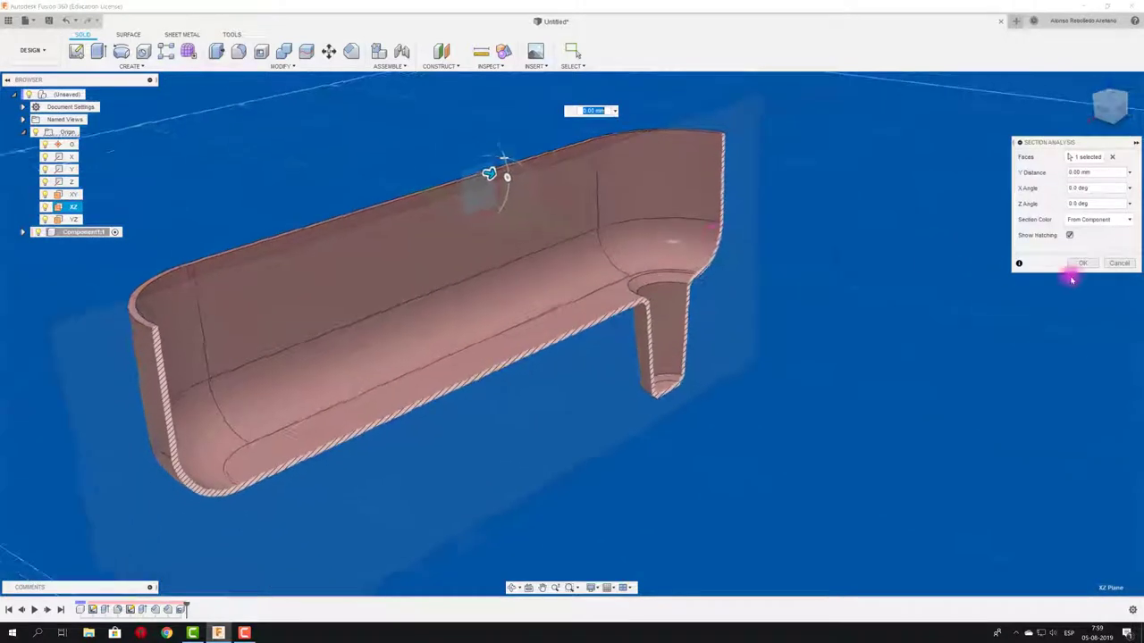
click(1083, 264)
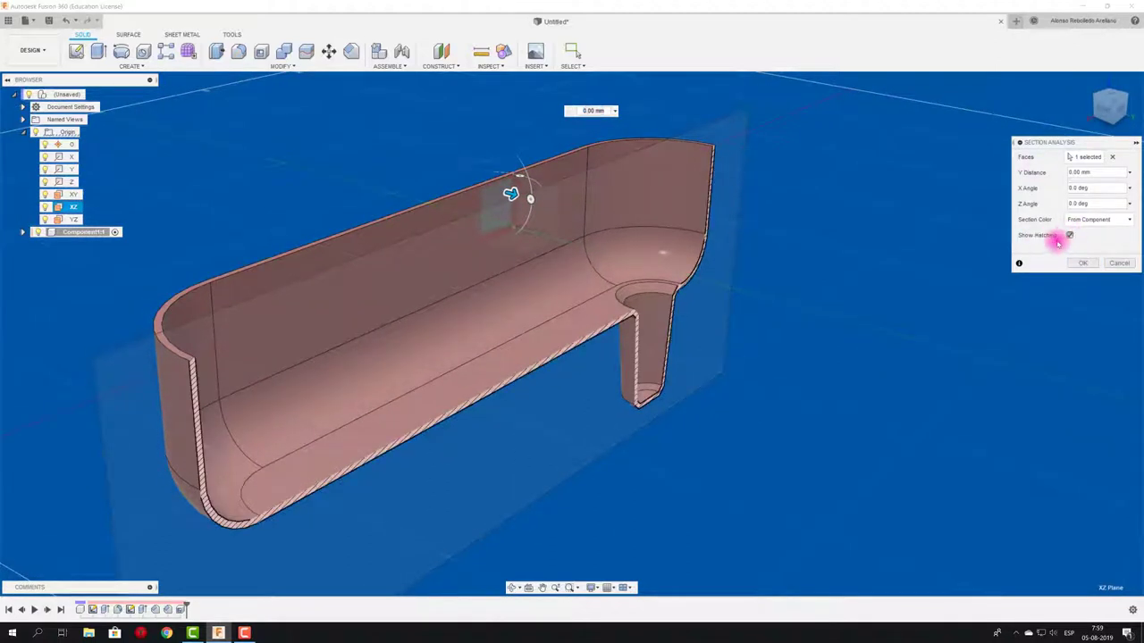
mouse_move(510, 188)
mouse_down()
mouse_move(544, 211)
mouse_move(487, 184)
mouse_move(509, 191)
mouse_up()
click(1081, 263)
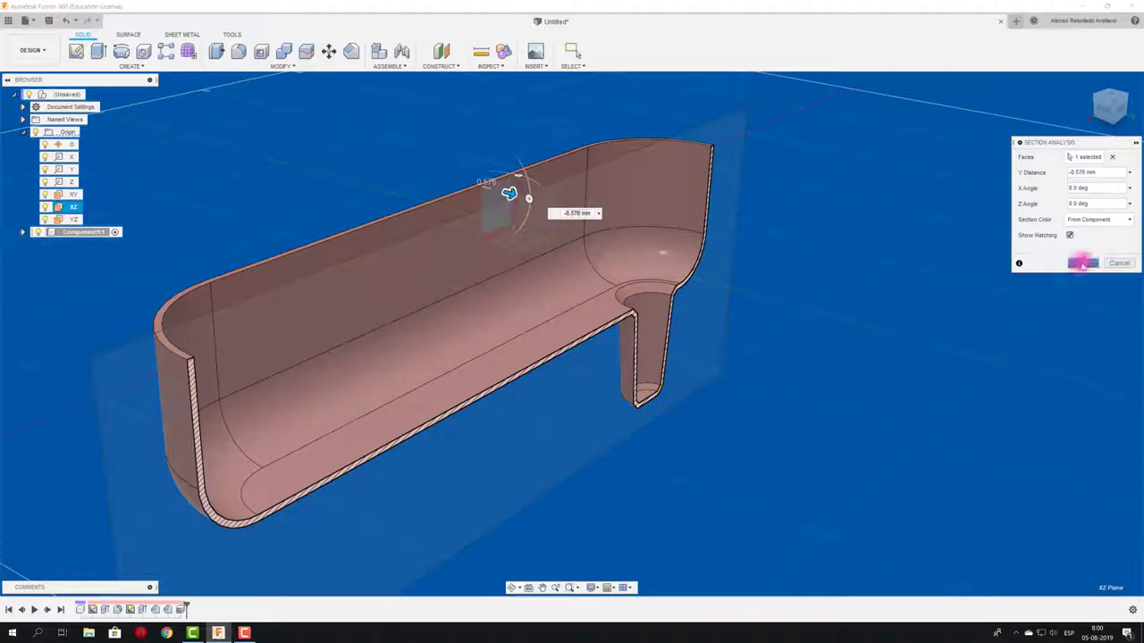
mouse_move(1081, 262)
shift+middle_down()
mouse_move(891, 296)
mouse_move(470, 224)
mouse_move(224, 340)
mouse_move(258, 378)
shift+middle_up()
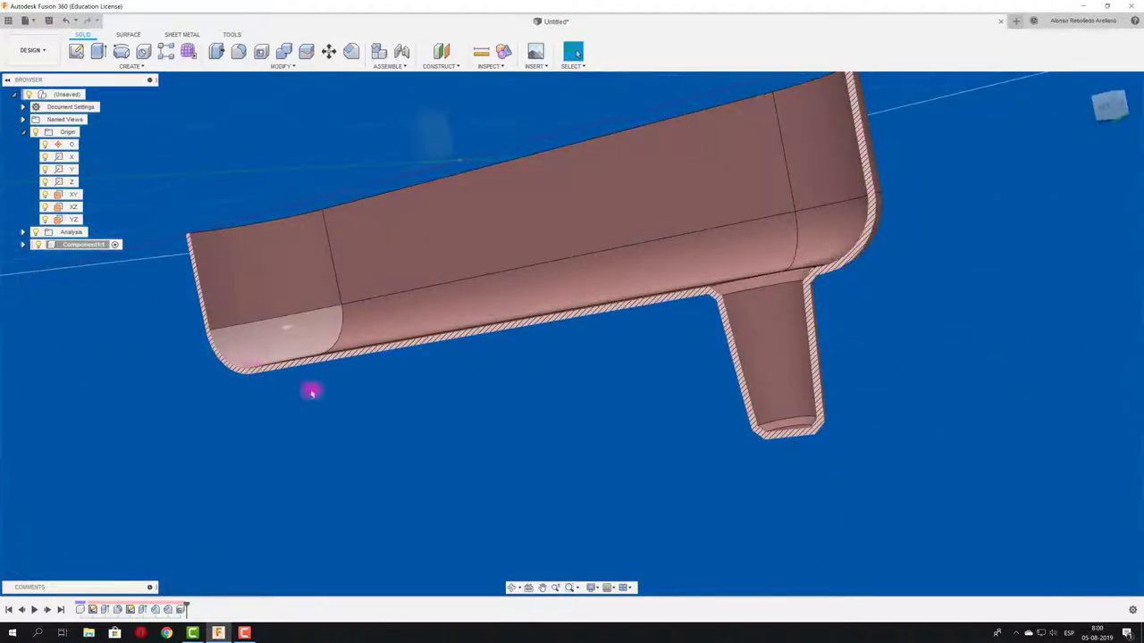
mouse_move(868, 140)
shift+middle_down()
mouse_move(685, 194)
mouse_move(572, 378)
mouse_move(444, 291)
mouse_move(349, 179)
shift+middle_up()
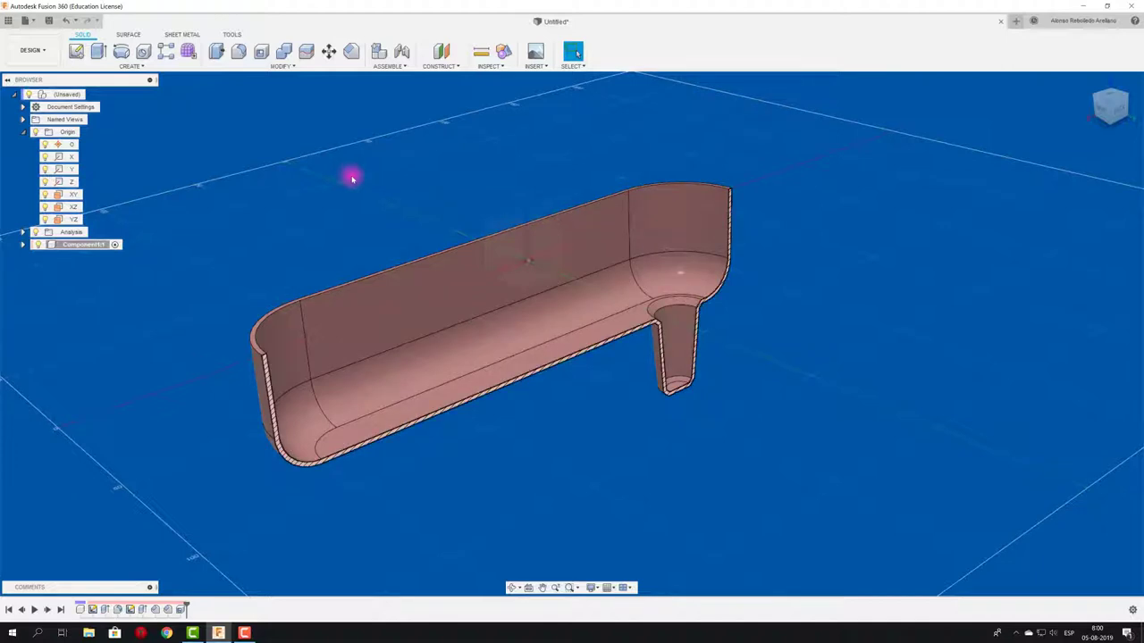
Toggle Section1's visibility in the Analysis folder and orbit to inspect the tray interior.
click(35, 233)
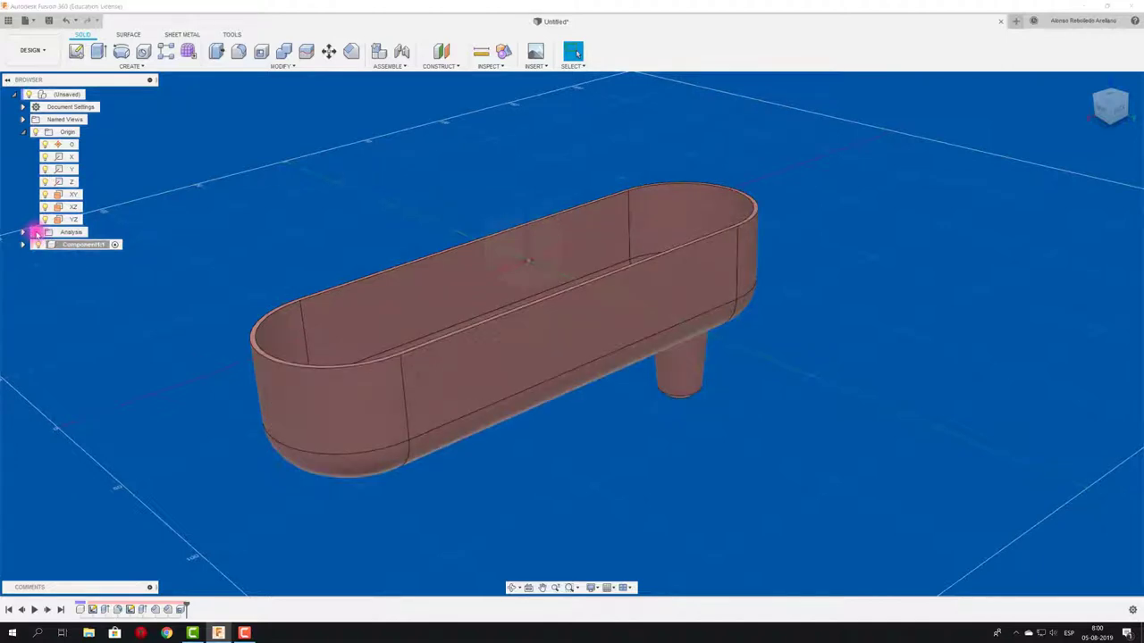
shift+middle_drag(36, 233, 27, 234)
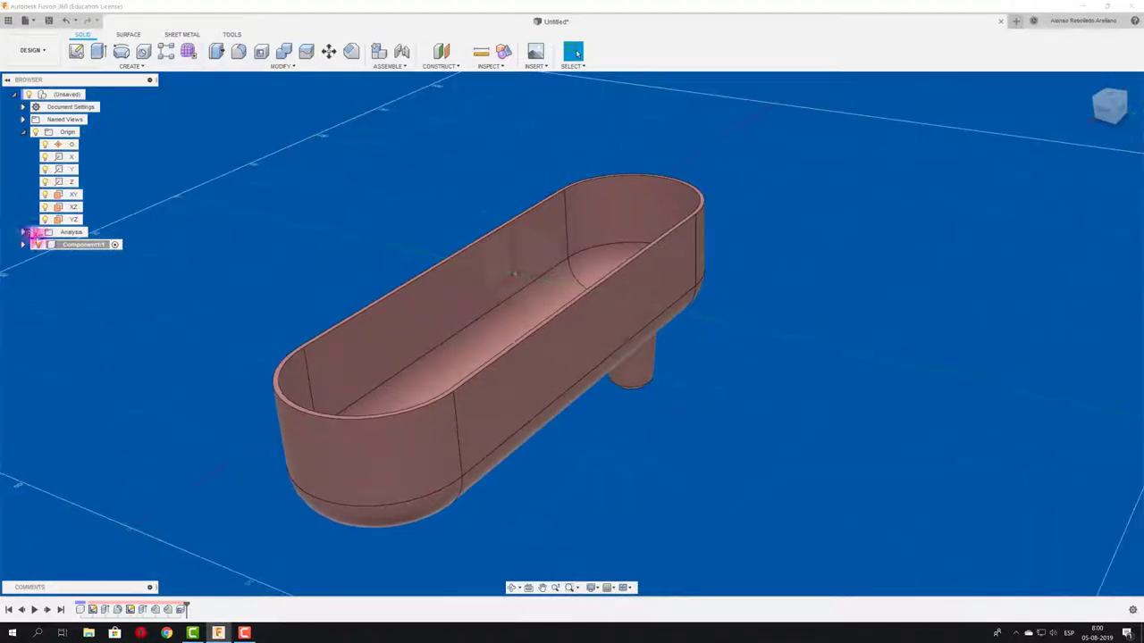
click(36, 232)
click(23, 232)
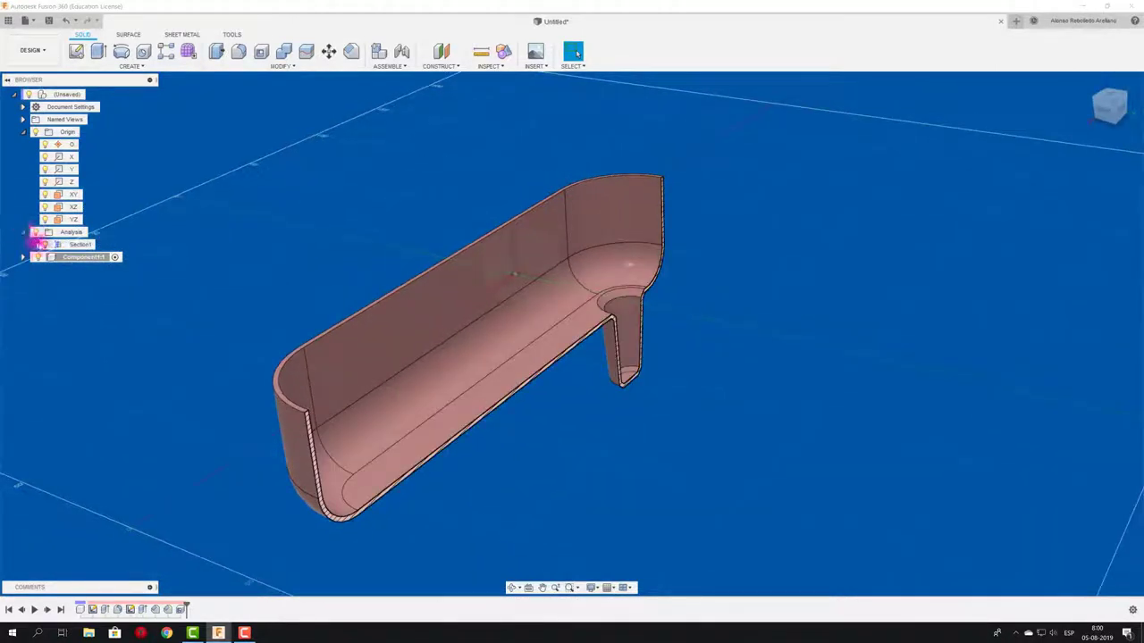
click(44, 245)
mouse_move(383, 197)
shift+middle_down()
mouse_move(434, 104)
mouse_move(511, 73)
shift+middle_up()
Add a YZ-plane section cut at -87.465 mm exposing the hollow peg end.
click(502, 63)
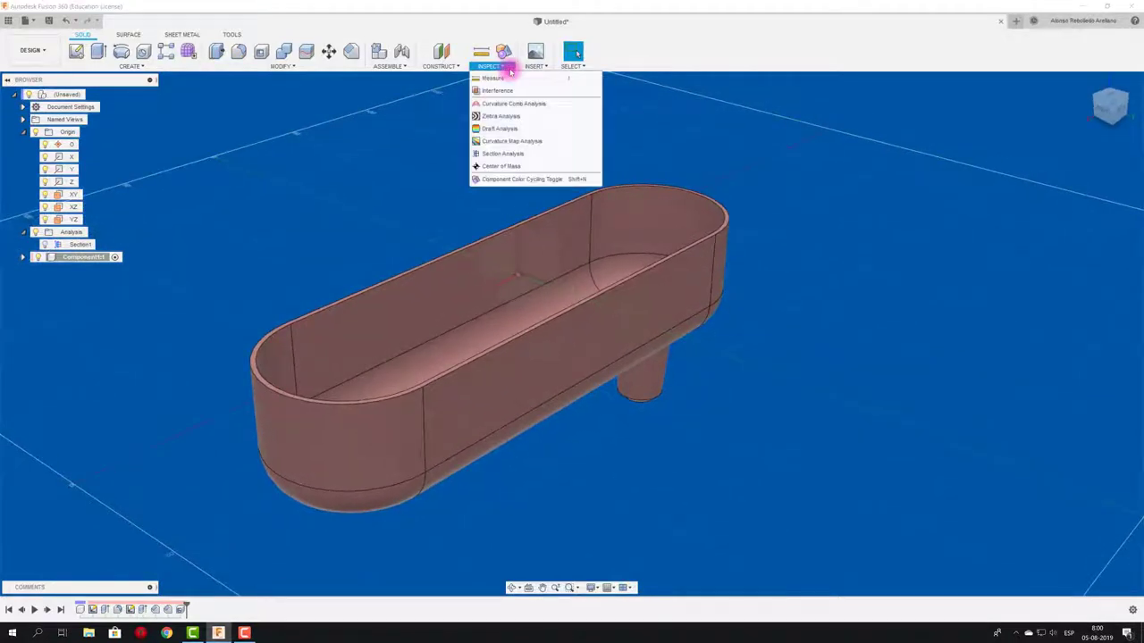
click(525, 162)
click(546, 245)
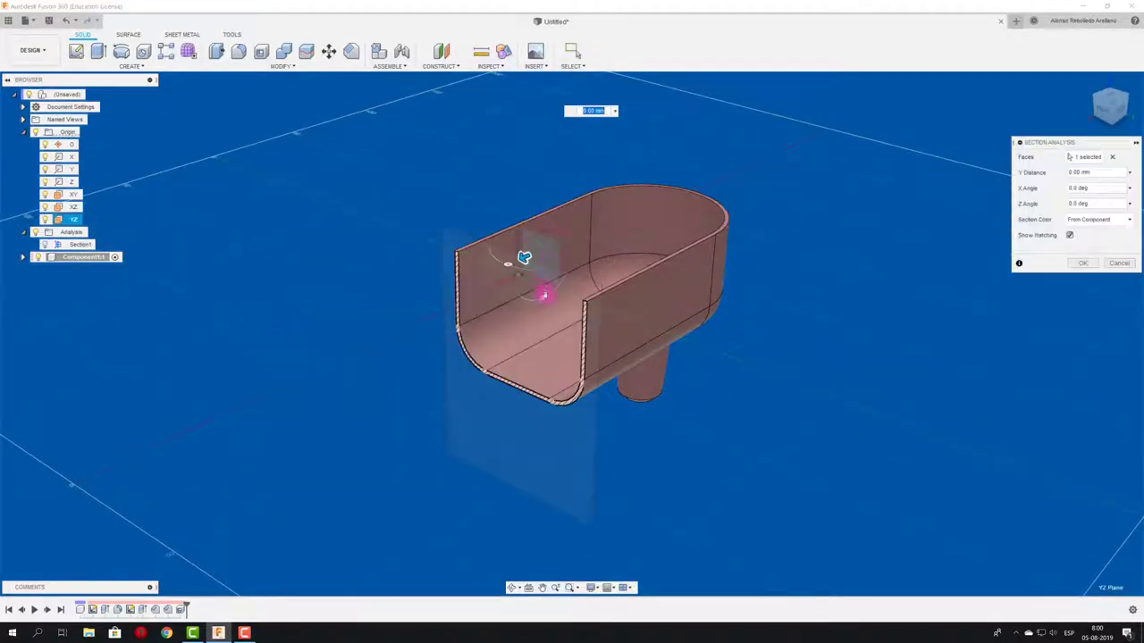
drag(527, 257, 657, 196)
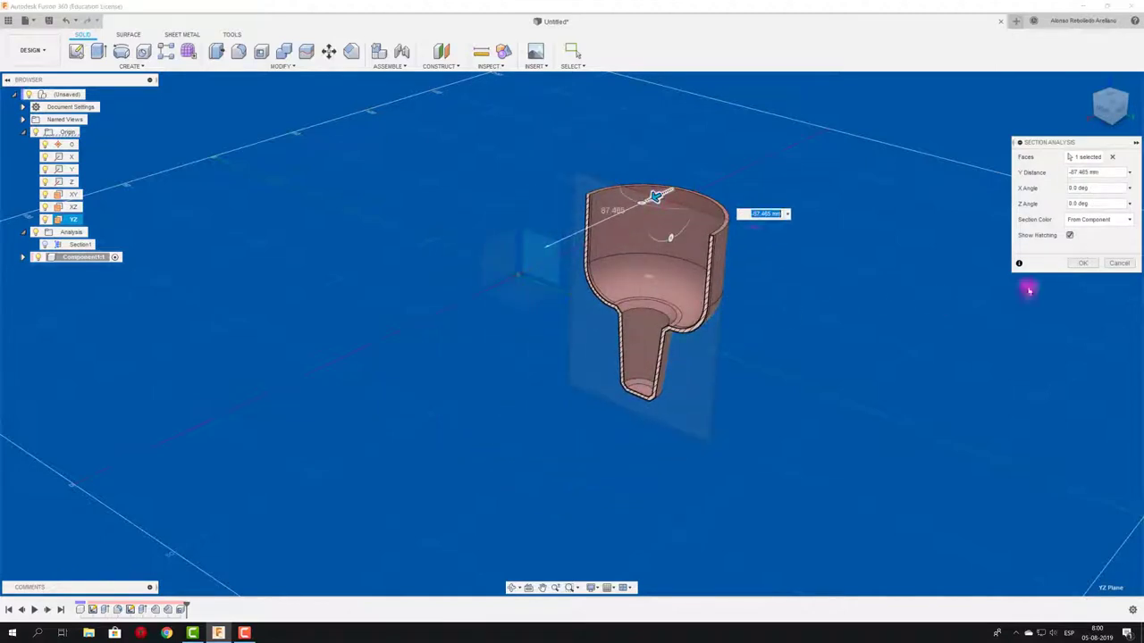
click(1084, 261)
shift+middle_drag(294, 202, 266, 217)
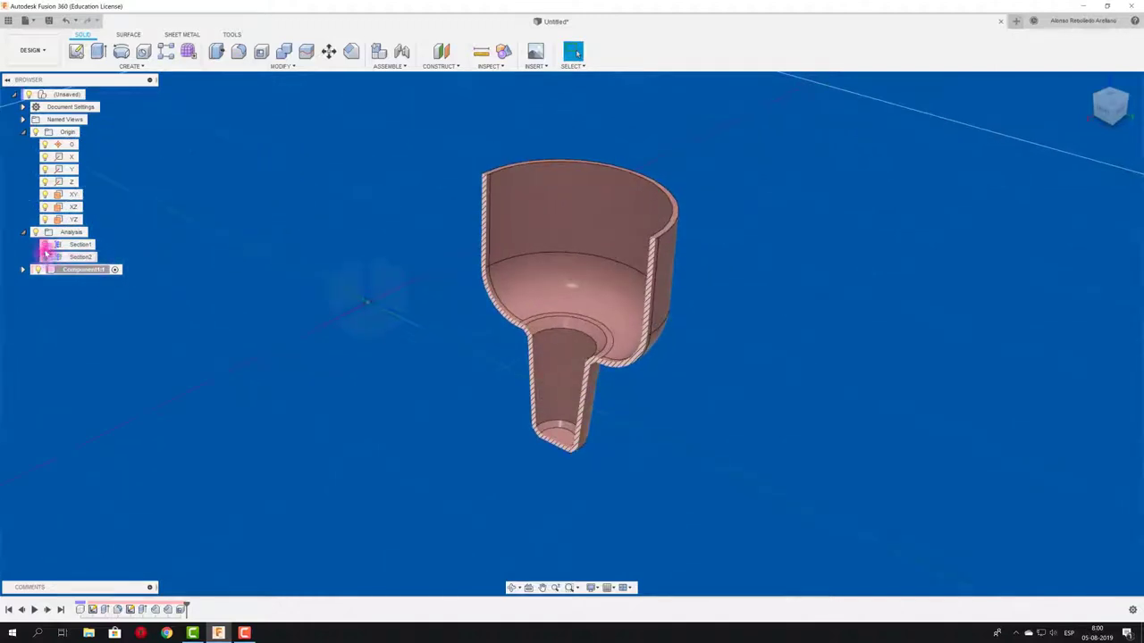
click(45, 256)
click(45, 255)
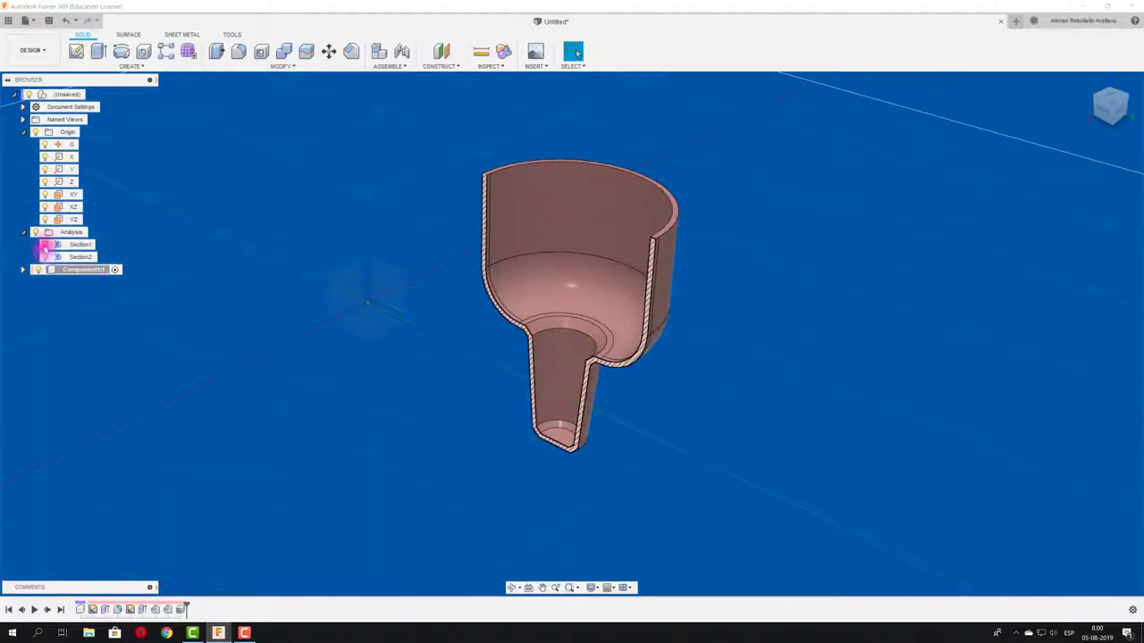
Hide both section cuts, collapse Origin and Component1:1, and orbit the uncut tray.
click(45, 250)
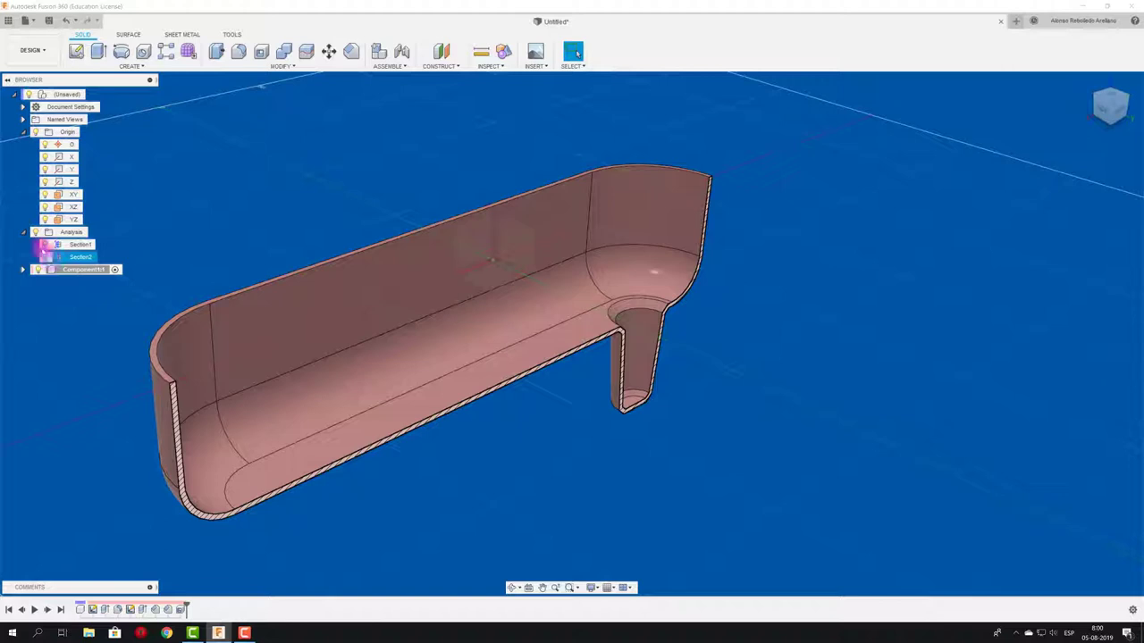
click(36, 233)
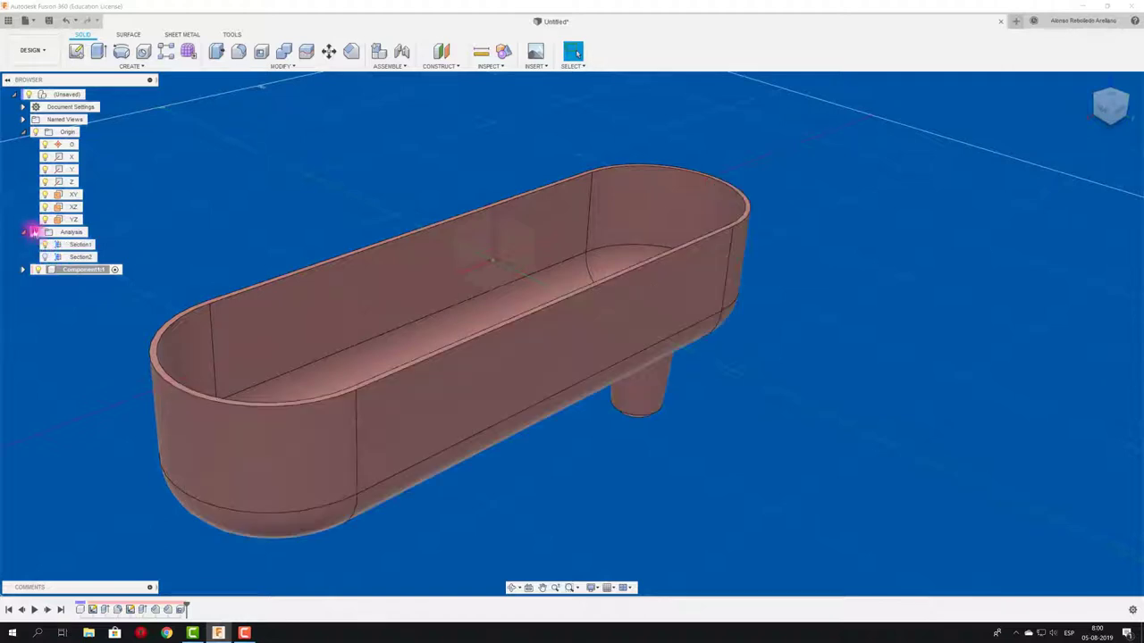
click(23, 131)
click(24, 182)
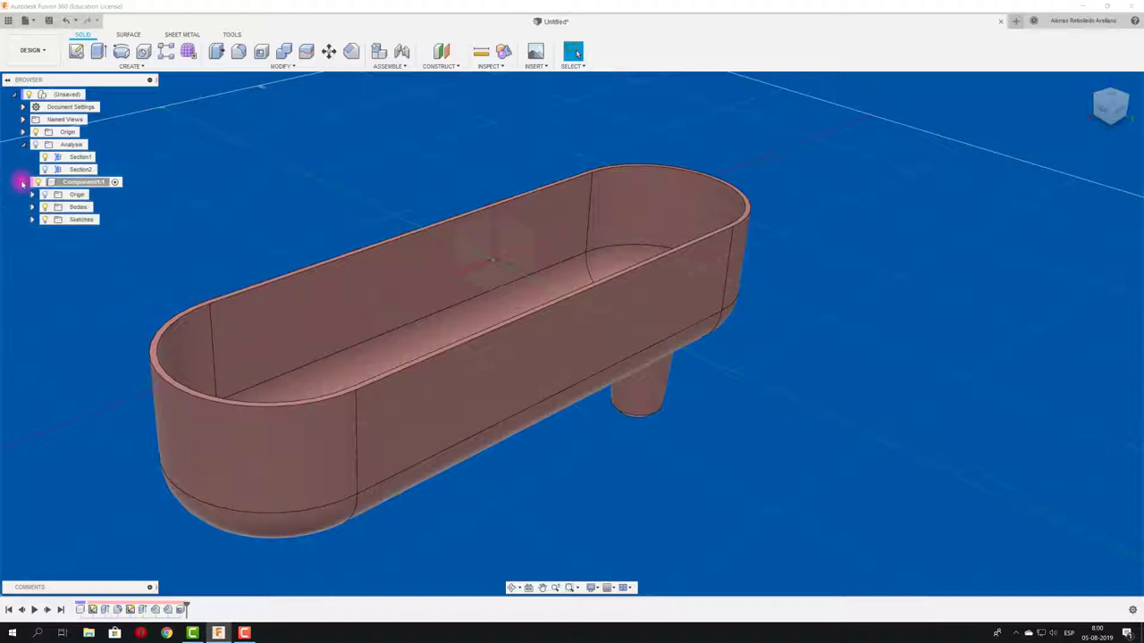
click(23, 182)
shift+middle_drag(423, 224, 396, 138)
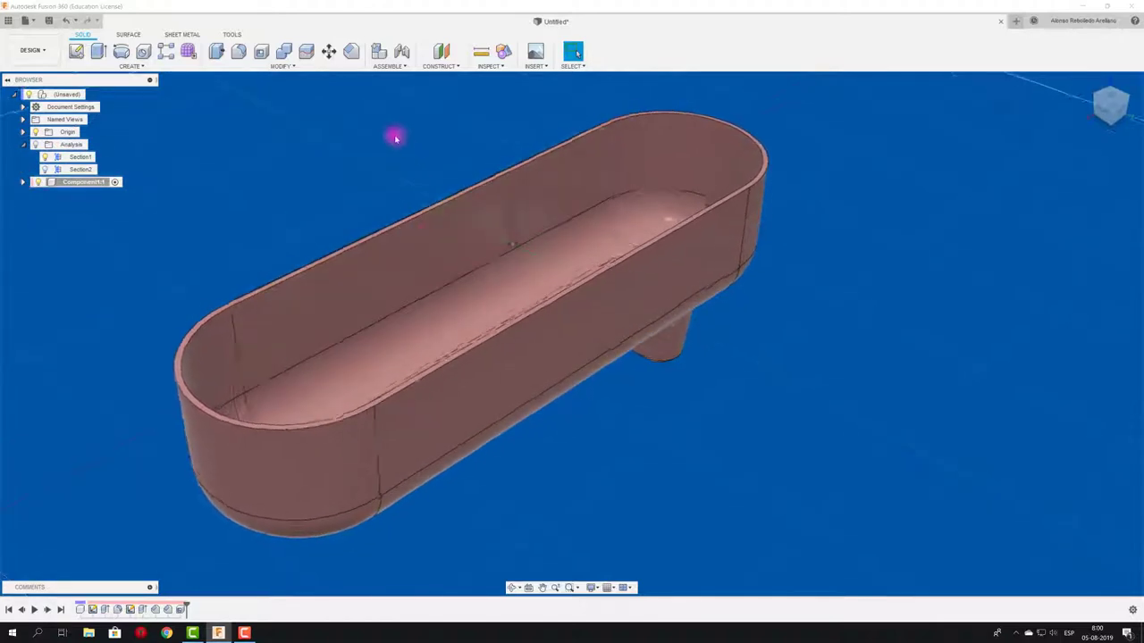